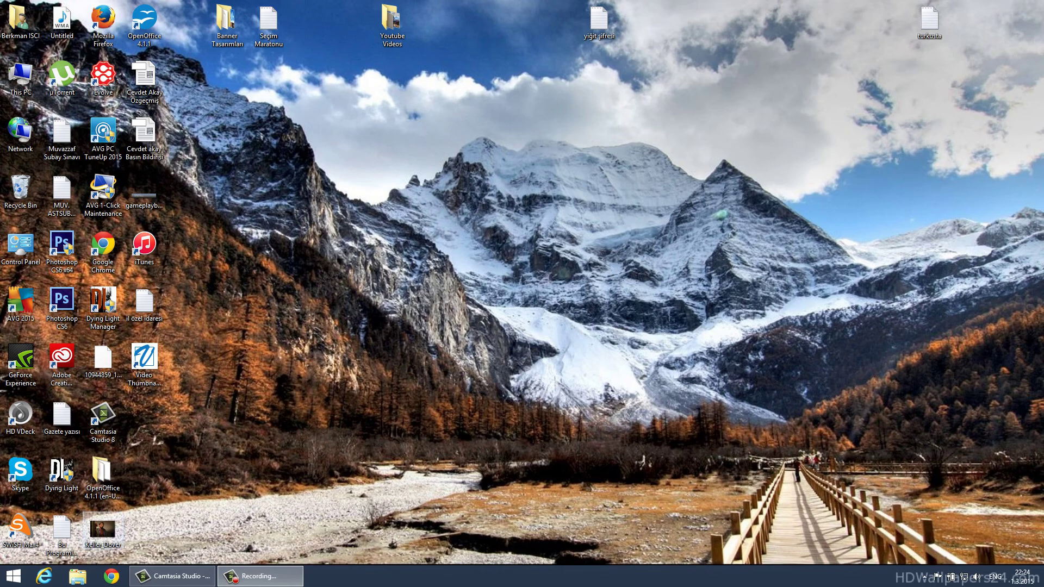
View the Keller_Dover photo from the desktop at actual size and close it.
double_click(103, 528)
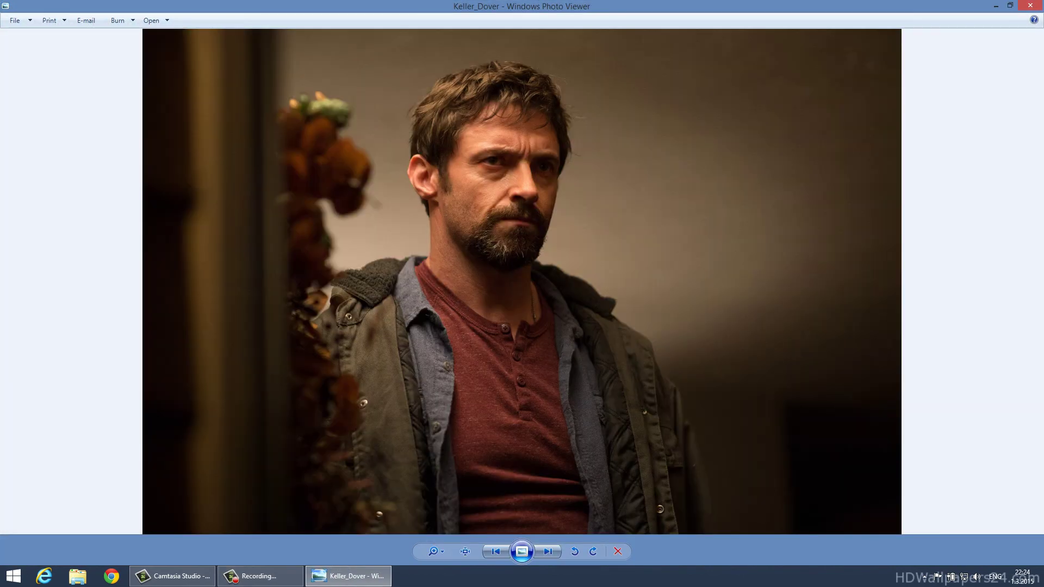
left_click(465, 551)
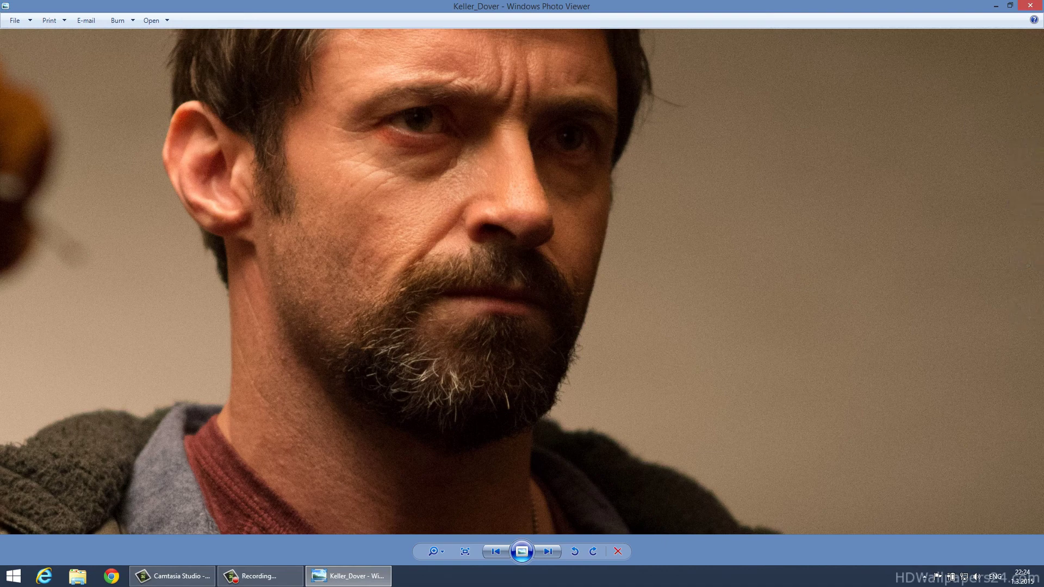
left_click(1030, 5)
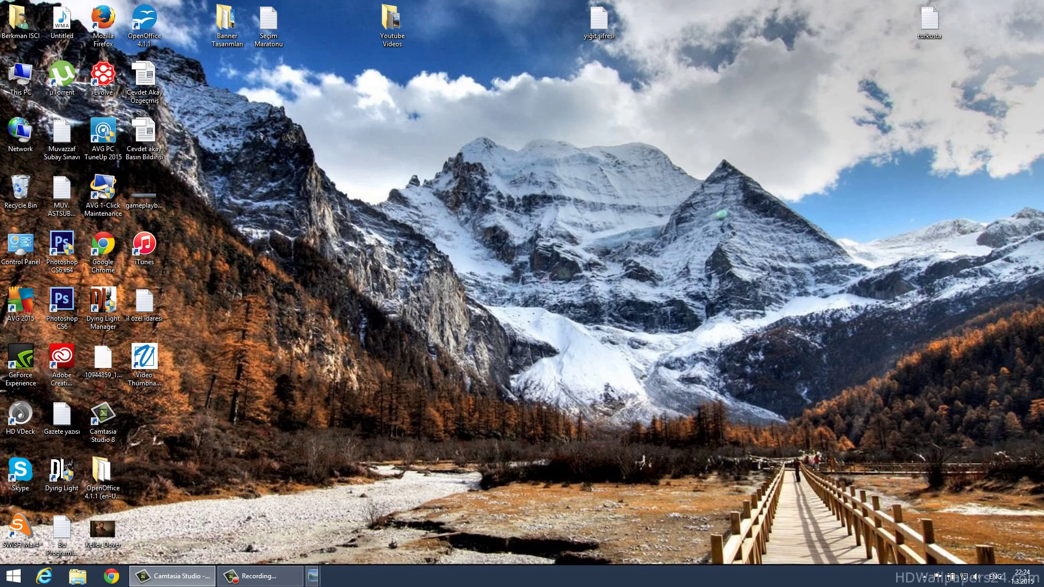
Launch Photoshop CS6 x64, allow it to run, and open the Keller_Dover image from the Desktop.
double_click(62, 247)
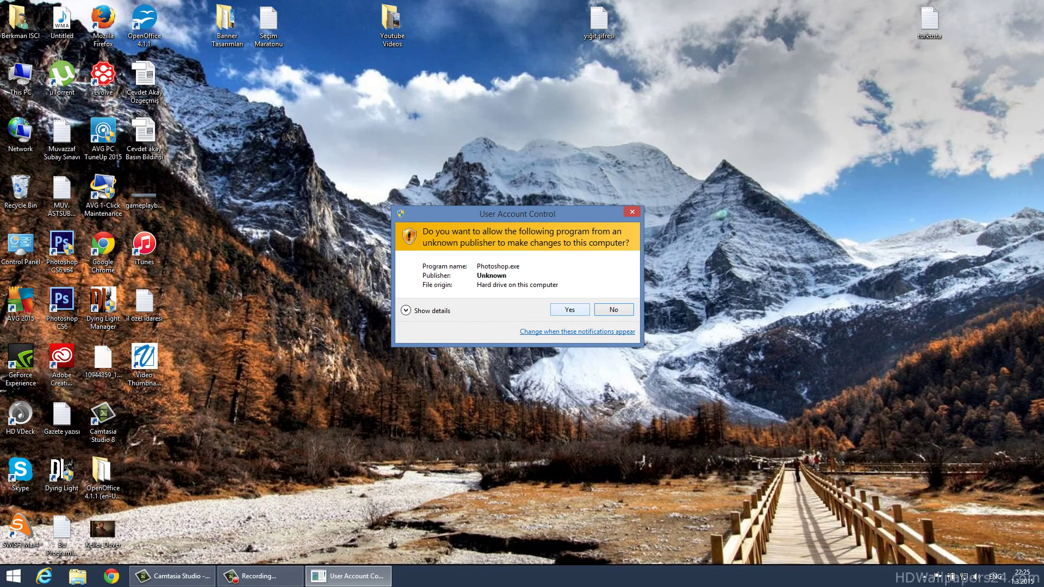
key("Return")
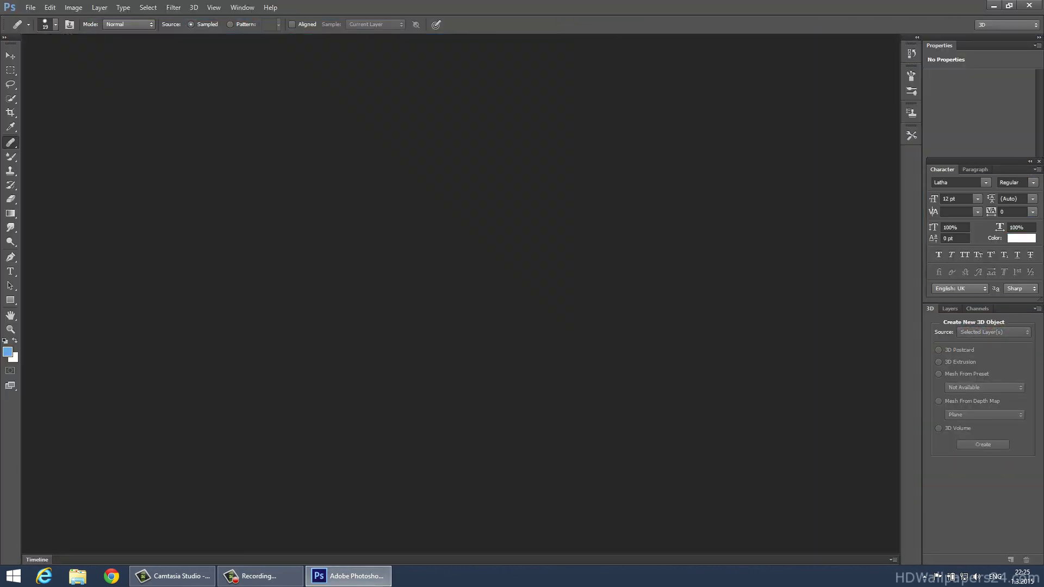
left_click(30, 7)
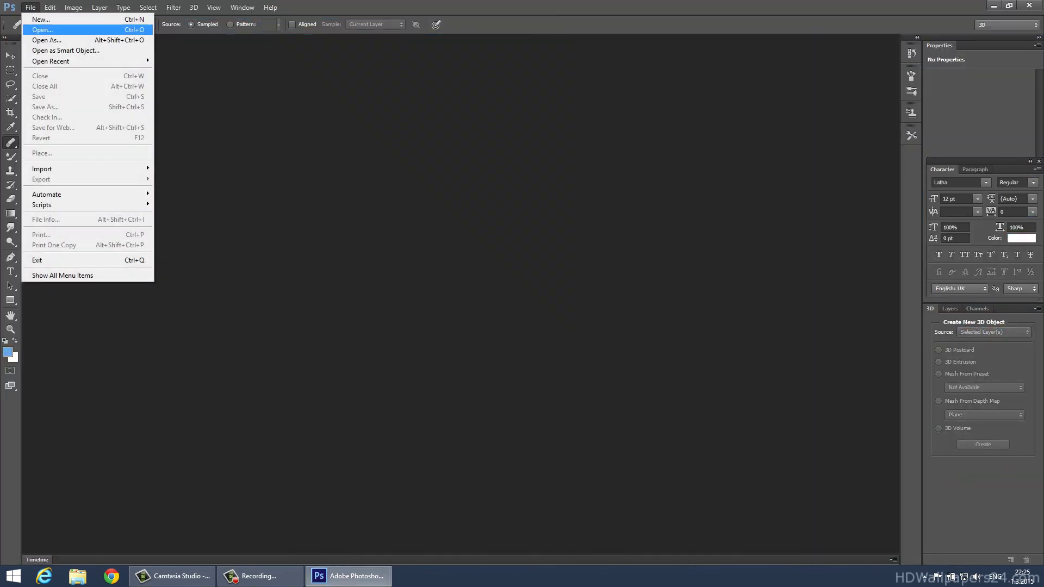
left_click(43, 29)
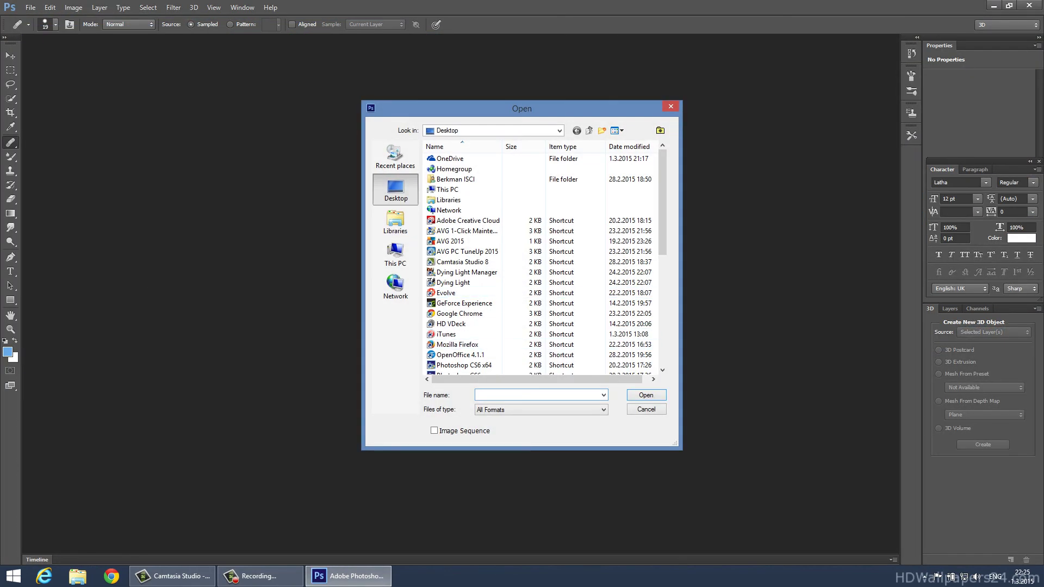
scroll(540, 261, "down", 7)
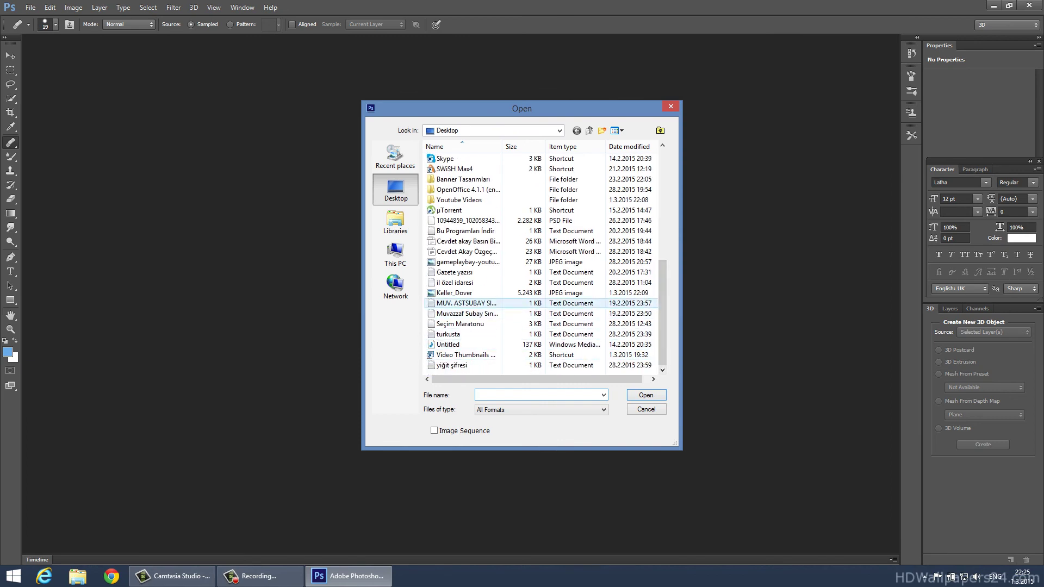
double_click(454, 293)
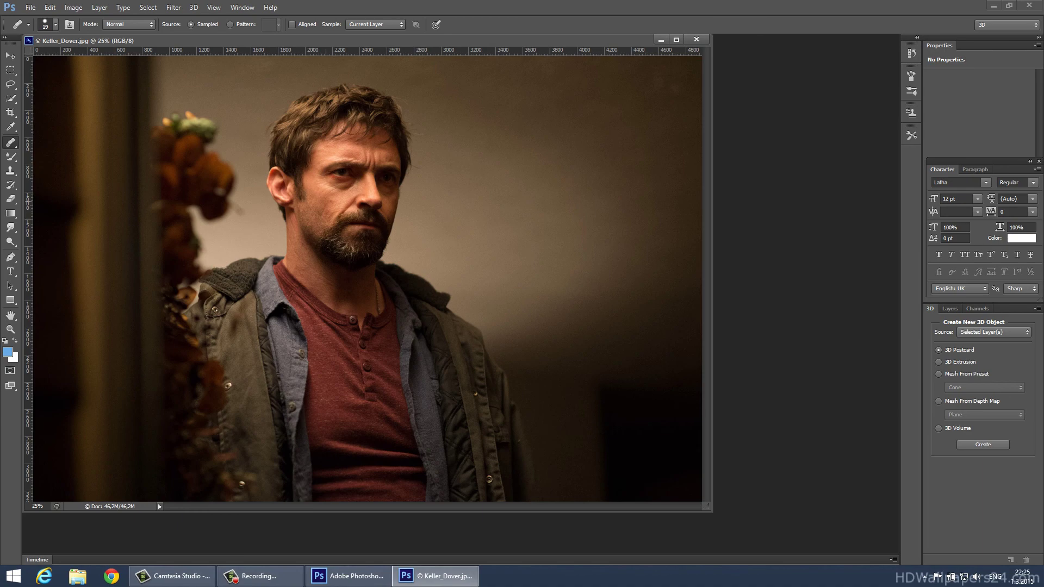
Activate the Healing Brush Tool for retouching the man's face.
key("ctrl+plus")
key("ctrl+plus")
key("ctrl+plus")
key("ctrl+plus")
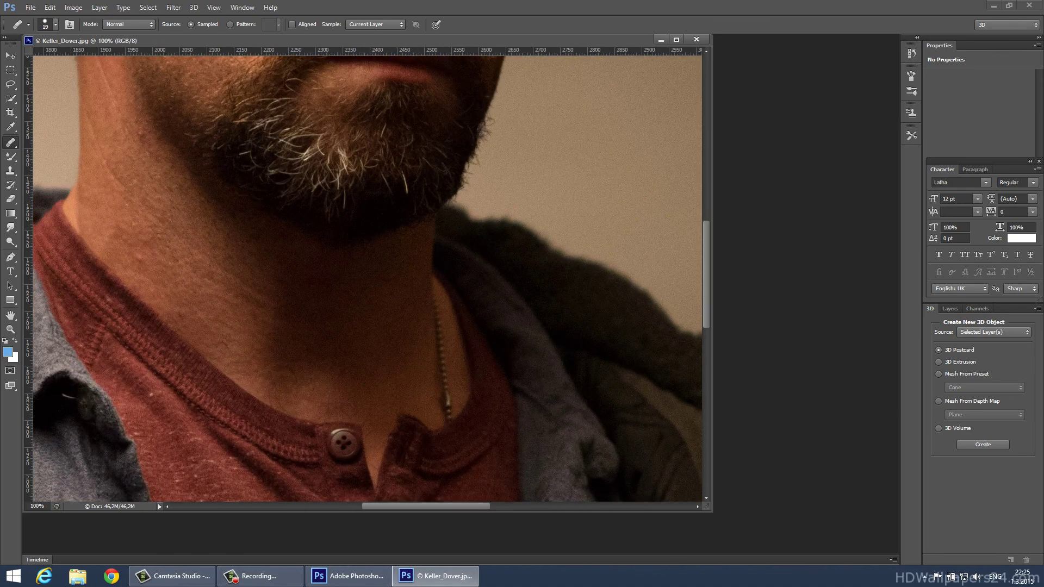
scroll(367, 277, "up", 10)
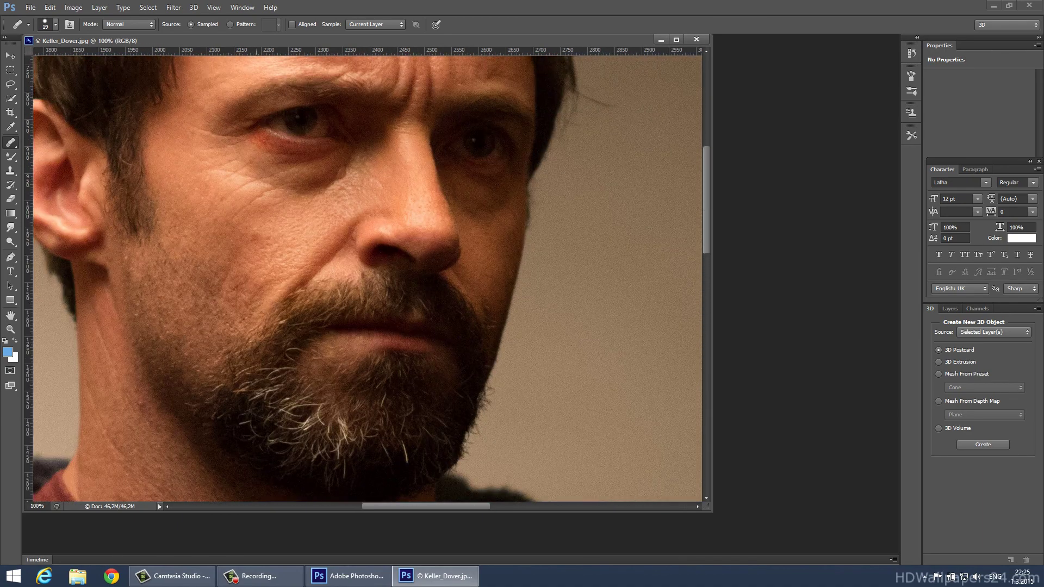
scroll(367, 278, "up", 5)
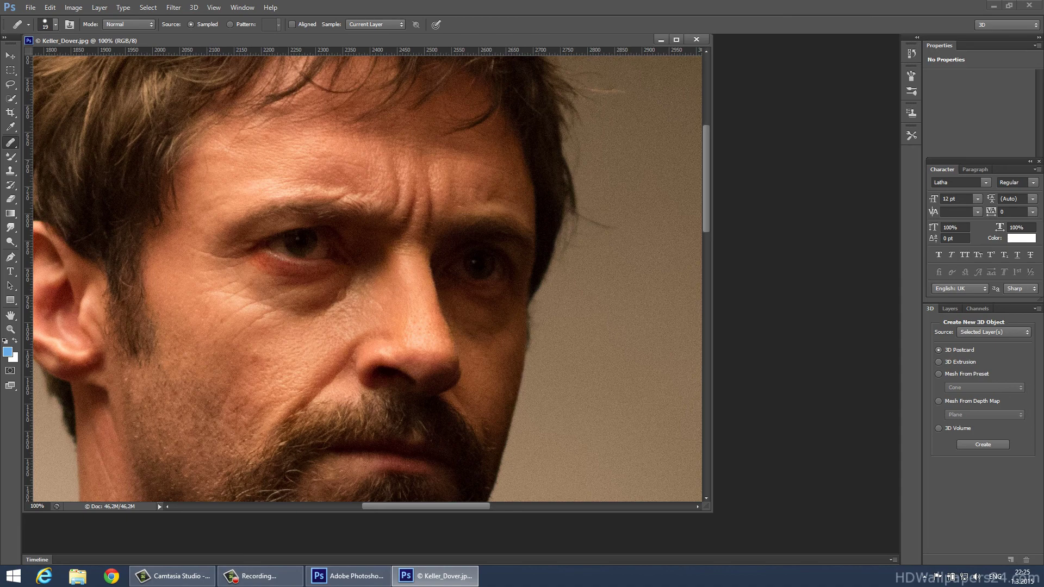
right_click(10, 143)
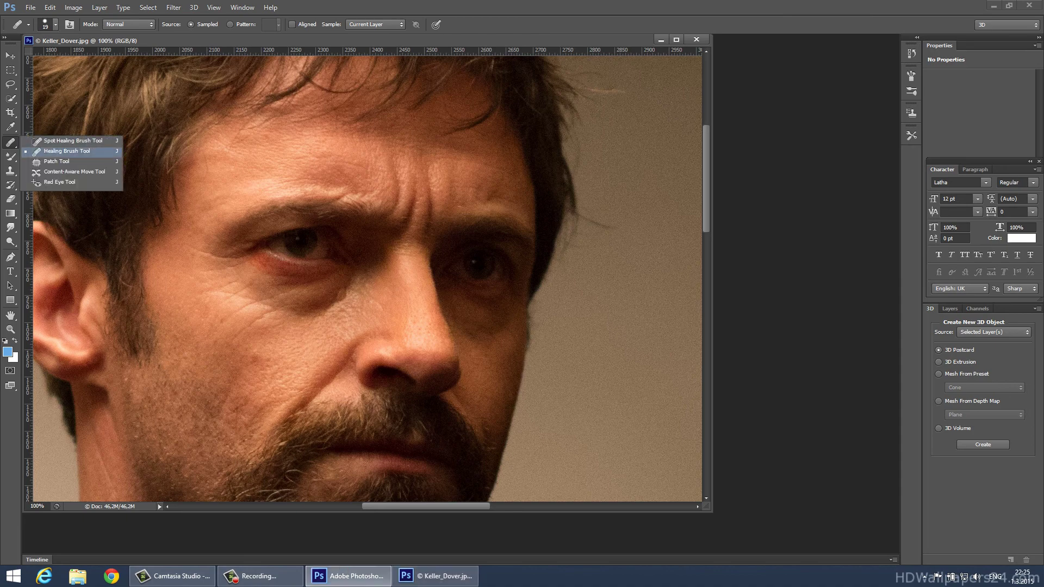
left_click(43, 151)
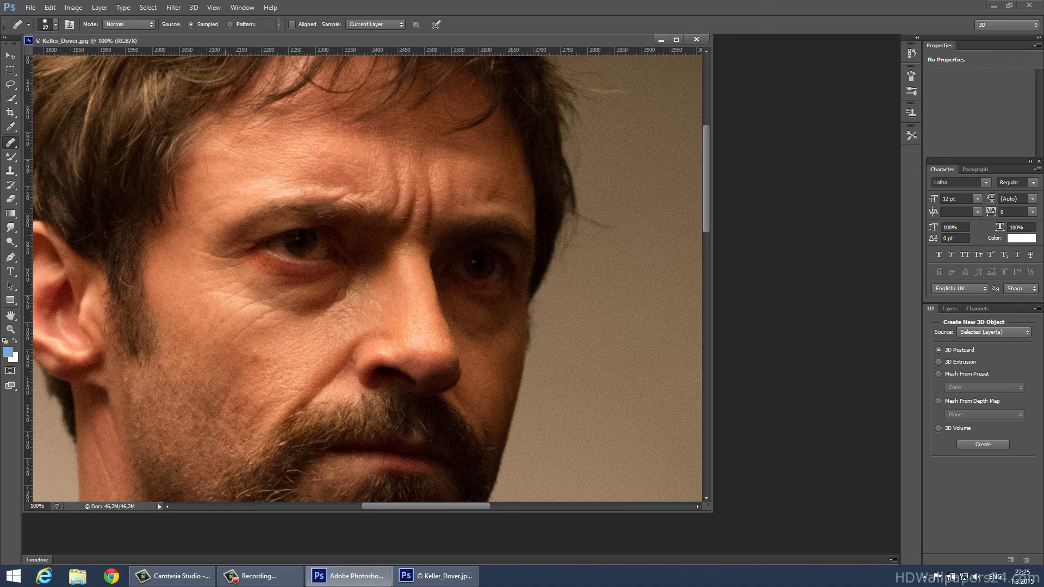
right_click(10, 141)
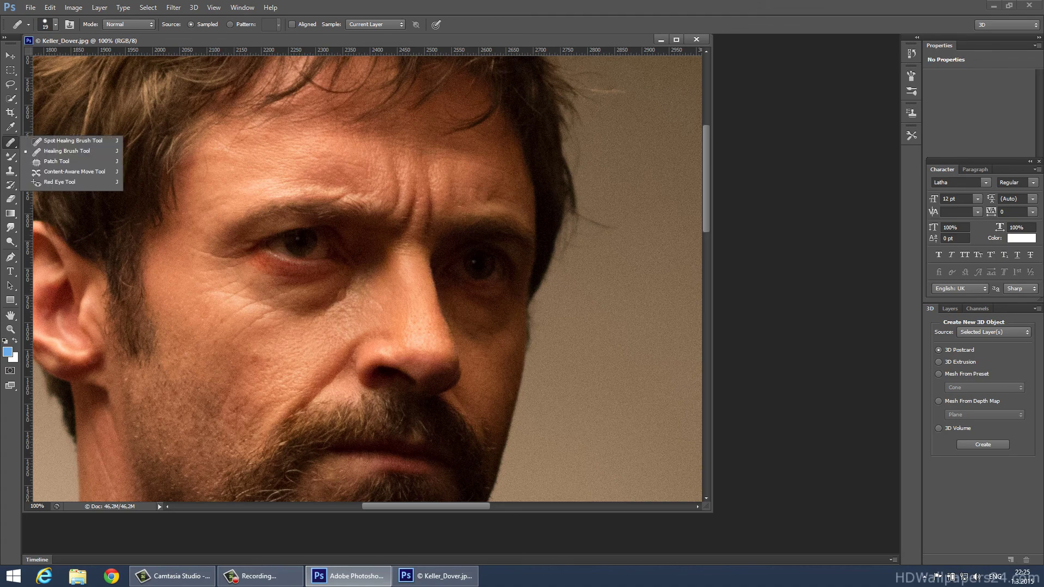
left_click(67, 151)
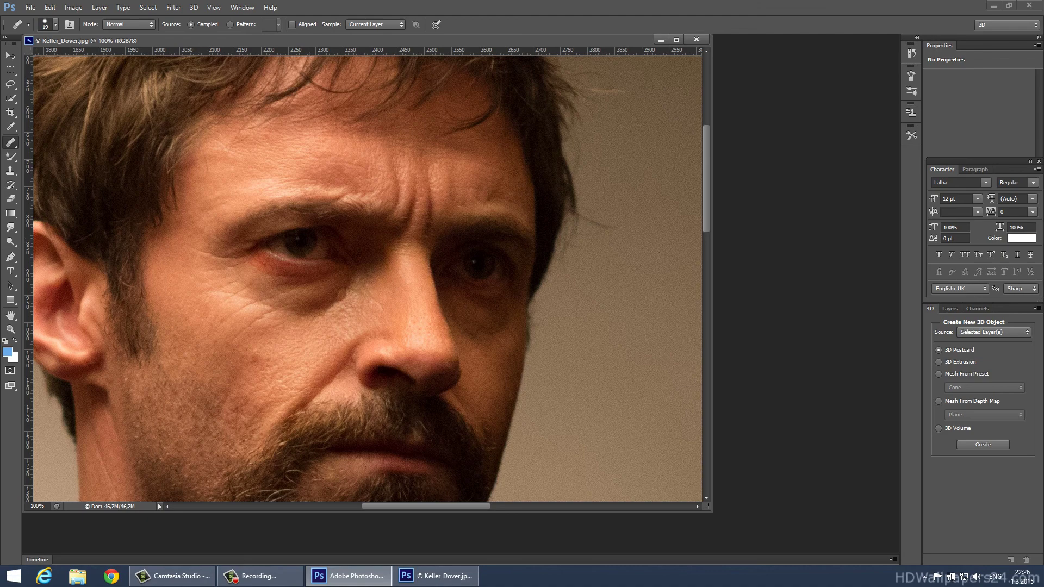
right_click(10, 142)
key("Escape")
Sample clean skin near the temple and heal the wrinkles on the upper part of the lit cheek.
left_click(179, 279, "alt")
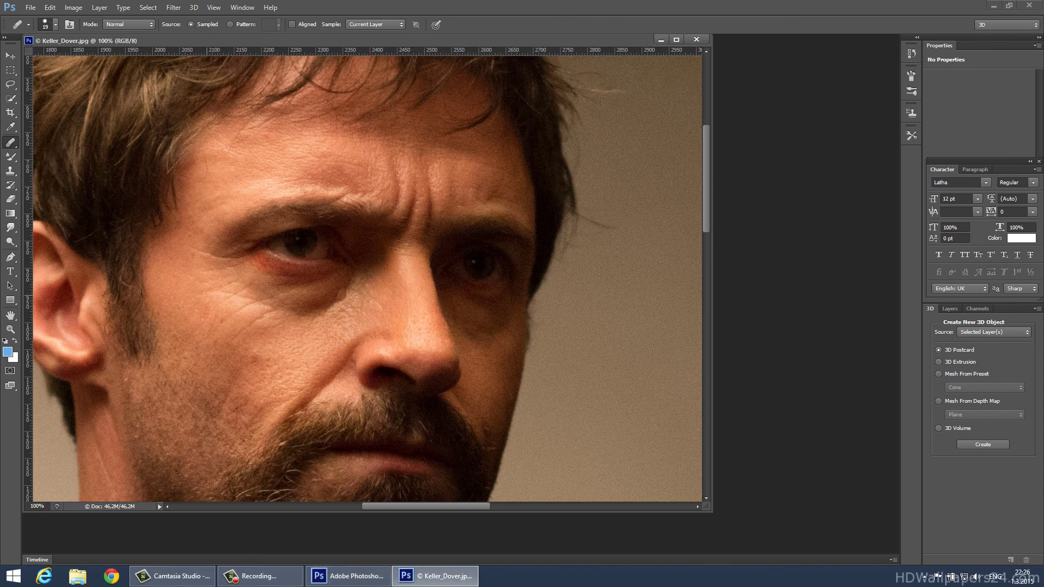
left_click(225, 301)
left_click(225, 305)
left_click(223, 303)
mouse_move(234, 296)
left_mouse_down()
mouse_move(248, 292)
mouse_move(215, 299)
mouse_move(215, 289)
mouse_move(244, 277)
mouse_move(224, 280)
mouse_move(232, 309)
mouse_move(220, 322)
mouse_move(257, 300)
left_mouse_up()
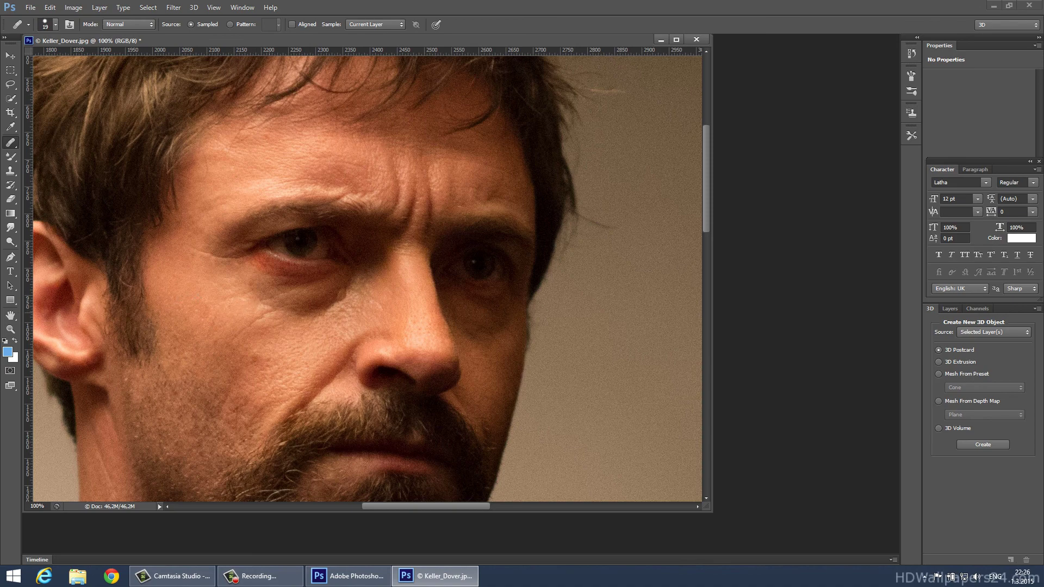
Heal the lines and spots across the middle of the lit cheek with the sampled skin.
left_click(270, 312)
left_click(263, 317)
left_click(253, 360)
mouse_move(258, 382)
left_mouse_down()
mouse_move(252, 422)
mouse_move(218, 409)
mouse_move(238, 407)
mouse_move(232, 386)
mouse_move(226, 392)
mouse_move(250, 341)
left_mouse_up()
left_click(272, 404)
left_click(248, 393)
left_click(263, 401)
left_click(231, 368)
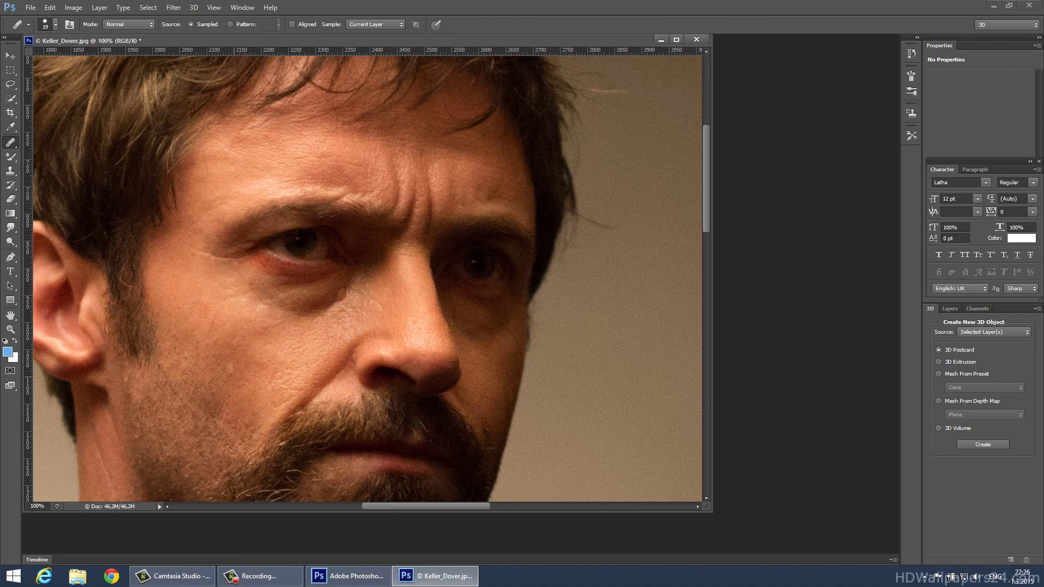
Heal the remaining blemishes on the lower lit cheek above the beard stubble.
left_click(219, 417)
left_click_drag(218, 408, 212, 397)
left_click(240, 421)
left_click(232, 377)
left_click_drag(258, 349, 242, 376)
left_click(238, 362)
Heal the crow's feet and the bag under the eye on the lit side of the face.
left_click(192, 247)
mouse_move(192, 247)
left_mouse_down()
mouse_move(231, 256)
mouse_move(299, 307)
mouse_move(339, 304)
mouse_move(269, 289)
mouse_move(332, 287)
mouse_move(338, 296)
mouse_move(311, 318)
mouse_move(341, 314)
left_mouse_up()
left_click(234, 260)
left_click(293, 291)
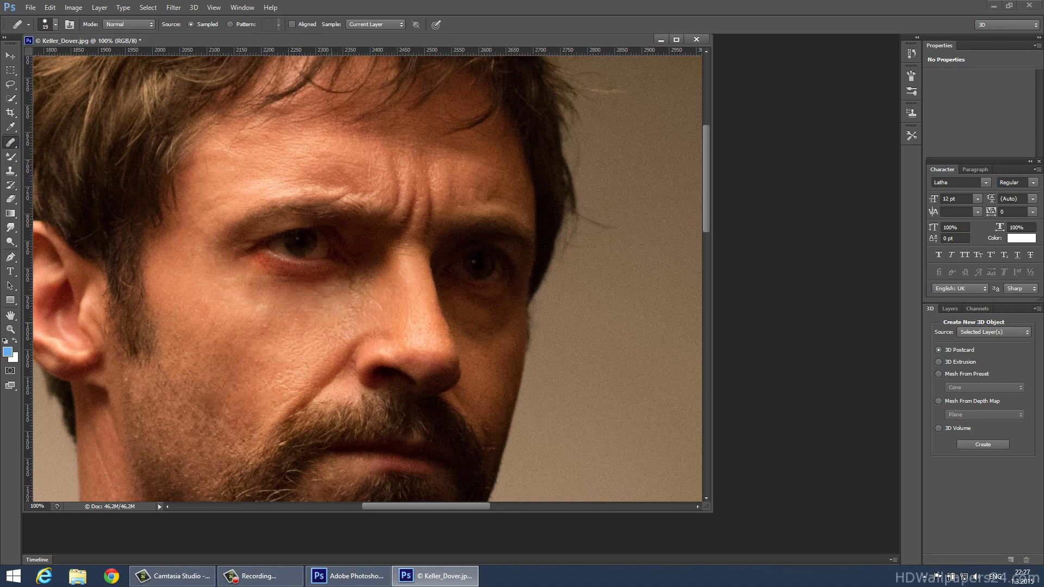
left_click(353, 307)
left_click(351, 297)
left_click(354, 292)
left_click_drag(342, 283, 288, 287)
left_click(251, 291)
left_click_drag(351, 279, 268, 275)
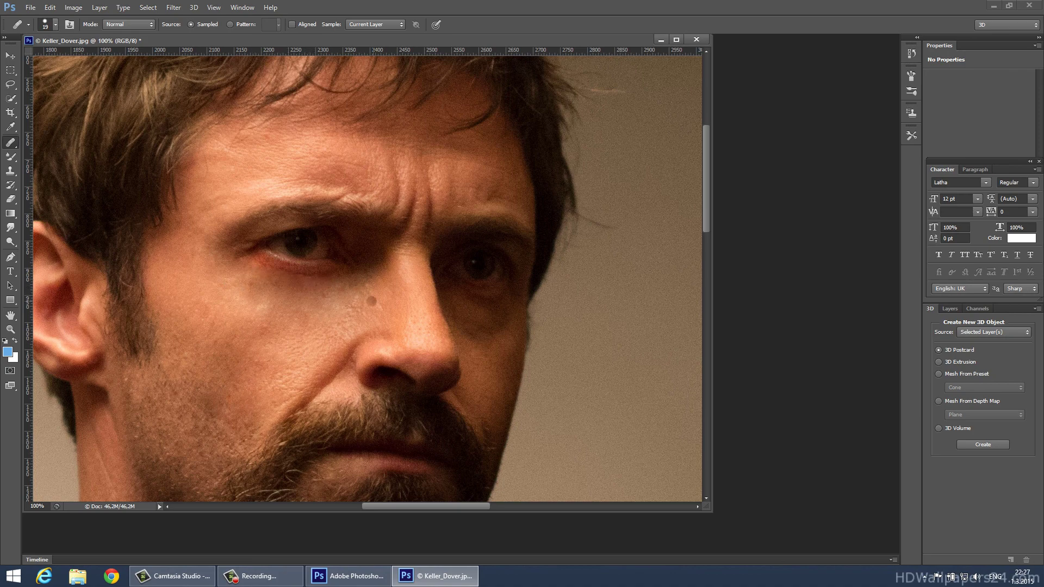
left_click_drag(344, 277, 307, 278)
Sample skin on the shaded cheek and heal the wrinkles under the eye on that side.
left_click(511, 347, "alt")
left_click(512, 357, "alt")
mouse_move(475, 333)
left_mouse_down()
mouse_move(505, 335)
mouse_move(496, 340)
mouse_move(494, 324)
left_mouse_up()
left_click(497, 333)
left_click_drag(496, 335, 474, 326)
left_click(498, 325)
left_click(495, 319)
left_click(494, 316)
left_click(457, 317)
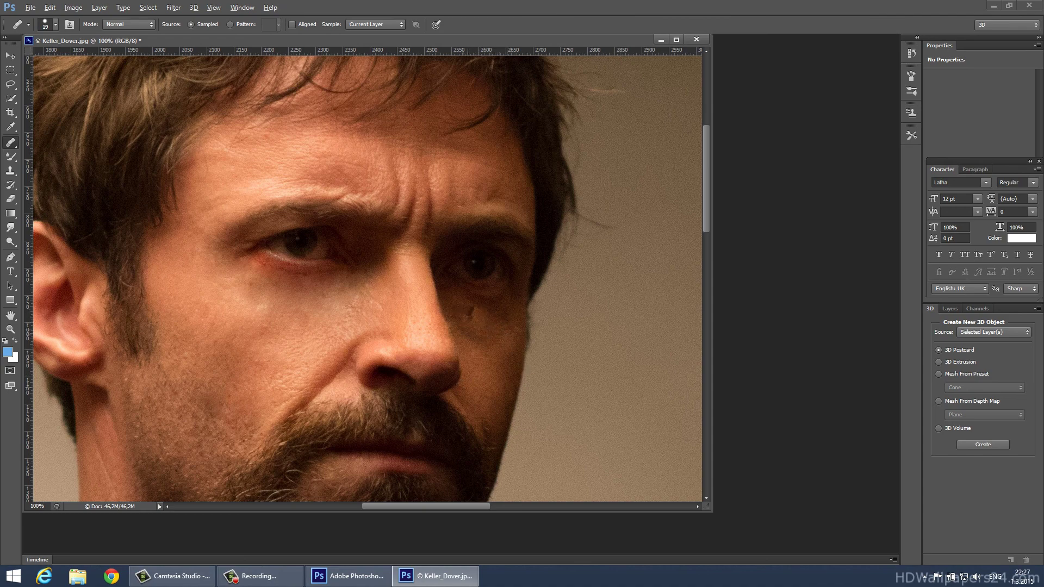
left_click(456, 311)
left_click(456, 300)
mouse_move(492, 326)
left_mouse_down()
mouse_move(506, 331)
mouse_move(472, 309)
mouse_move(496, 328)
left_mouse_up()
left_click(480, 321)
left_click(512, 329)
left_click(487, 310)
Heal the forehead wrinkles above the lit eyebrow and the vertical frown lines between the eyebrows.
mouse_move(325, 175)
left_mouse_down()
mouse_move(265, 191)
mouse_move(306, 162)
mouse_move(276, 165)
mouse_move(364, 178)
left_mouse_up()
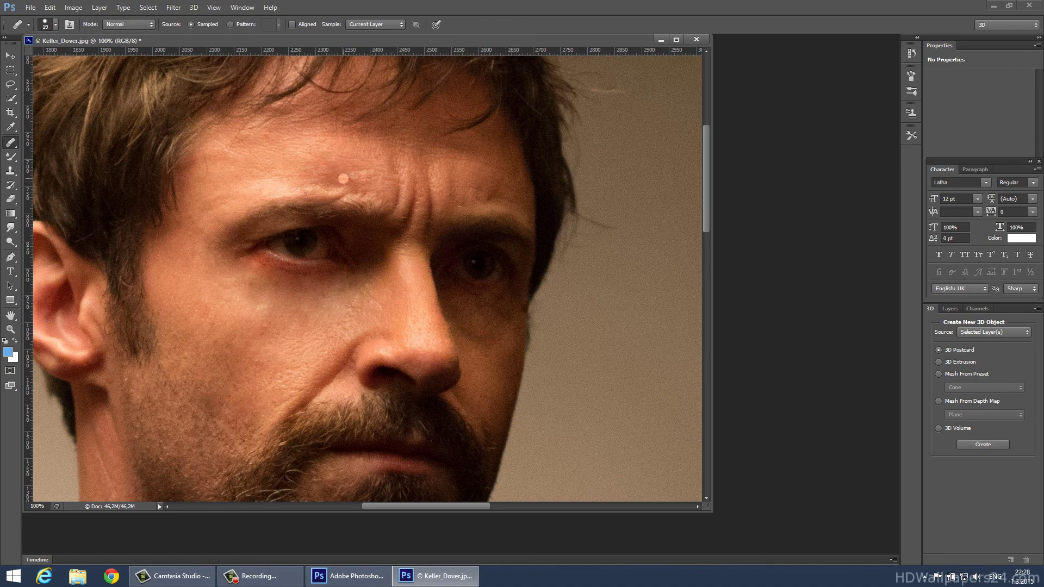
left_click_drag(370, 164, 335, 159)
mouse_move(401, 183)
left_mouse_down()
mouse_move(397, 201)
mouse_move(410, 208)
mouse_move(414, 196)
mouse_move(428, 225)
mouse_move(428, 197)
left_mouse_up()
left_click(409, 190)
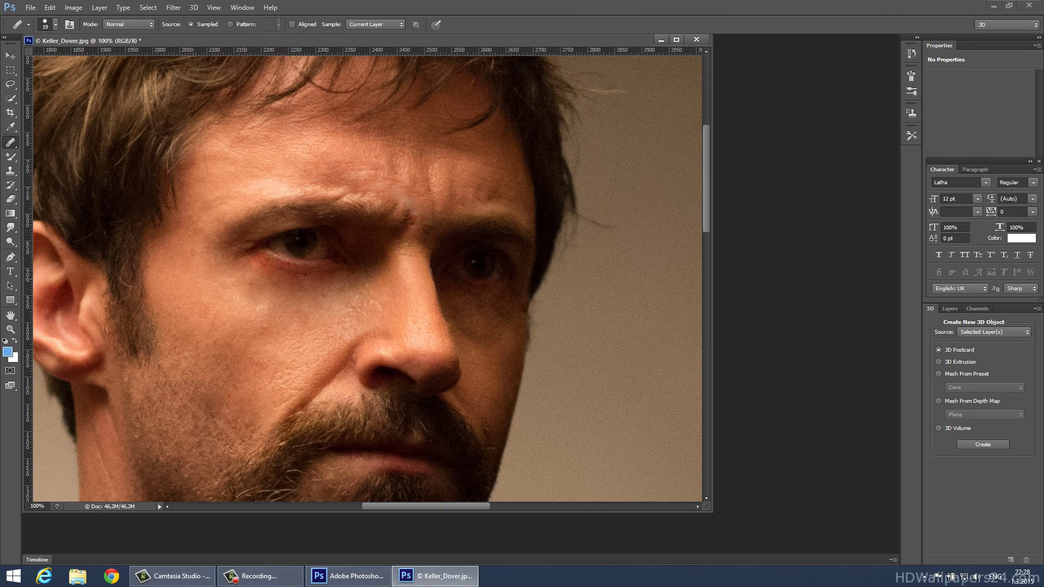
mouse_move(414, 207)
left_mouse_down()
mouse_move(405, 195)
mouse_move(435, 157)
left_mouse_up()
mouse_move(426, 197)
left_mouse_down()
mouse_move(431, 168)
mouse_move(496, 164)
mouse_move(363, 143)
left_mouse_up()
mouse_move(339, 142)
left_mouse_down()
mouse_move(435, 150)
mouse_move(387, 151)
left_mouse_up()
Heal the creases on the shaded side of the forehead and around the eyebrow below it.
left_click(456, 154)
left_click_drag(476, 154, 441, 154)
left_click(510, 167)
left_click(510, 181)
left_click(486, 196)
left_click_drag(476, 194, 517, 195)
left_click(527, 216)
left_click(517, 204)
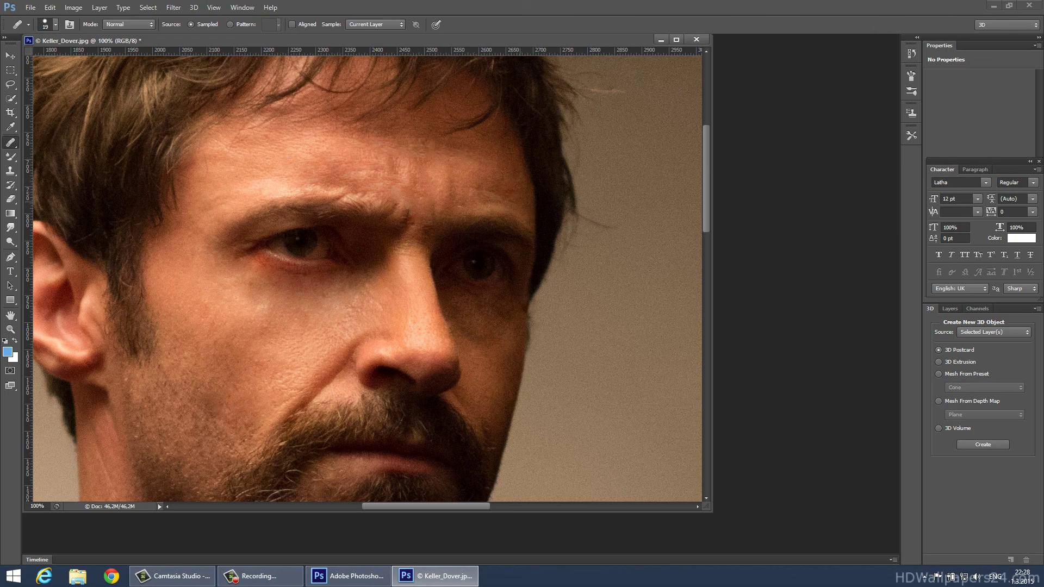
left_click(546, 213)
left_click(556, 237)
left_click(515, 231)
left_click(479, 229)
left_click(466, 232)
left_click(515, 200)
Smooth the remaining lines across the lower forehead just above both eyebrows with healing strokes.
mouse_move(480, 190)
left_mouse_down()
mouse_move(516, 195)
mouse_move(481, 202)
mouse_move(461, 188)
mouse_move(390, 183)
mouse_move(394, 195)
mouse_move(349, 173)
mouse_move(366, 174)
left_mouse_up()
left_click(508, 201)
left_click(511, 195)
left_click(524, 210)
left_click(500, 206)
left_click(516, 193)
left_click(494, 190)
left_click(479, 233)
left_click(482, 239)
left_click(442, 204)
left_click(430, 205)
left_click(424, 204)
left_click(369, 181)
left_click(404, 188)
left_click(364, 192)
left_click(383, 191)
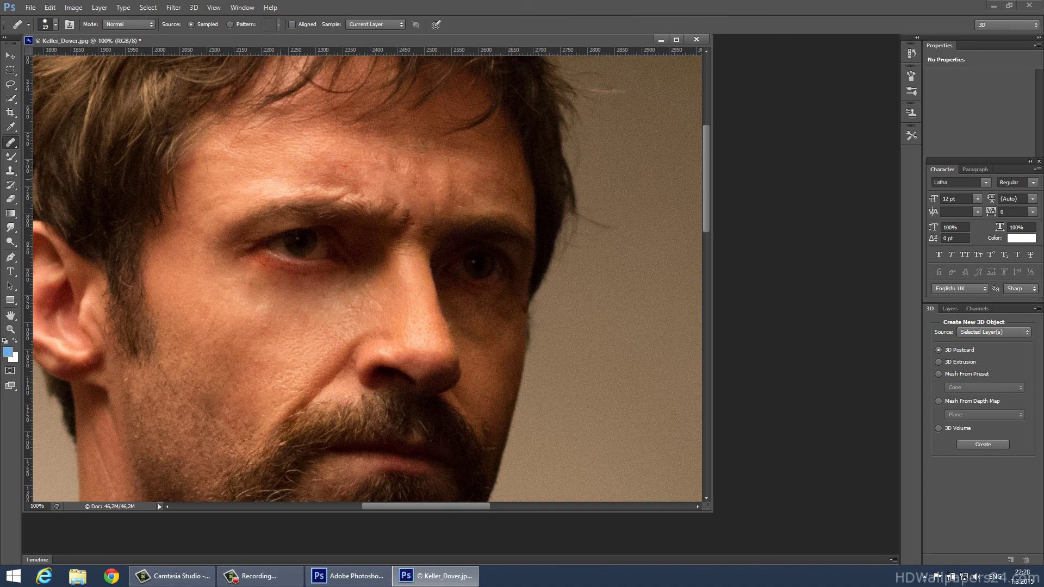
mouse_move(331, 170)
left_mouse_down()
mouse_move(365, 174)
mouse_move(368, 162)
mouse_move(316, 186)
left_mouse_up()
left_click_drag(383, 193, 342, 193)
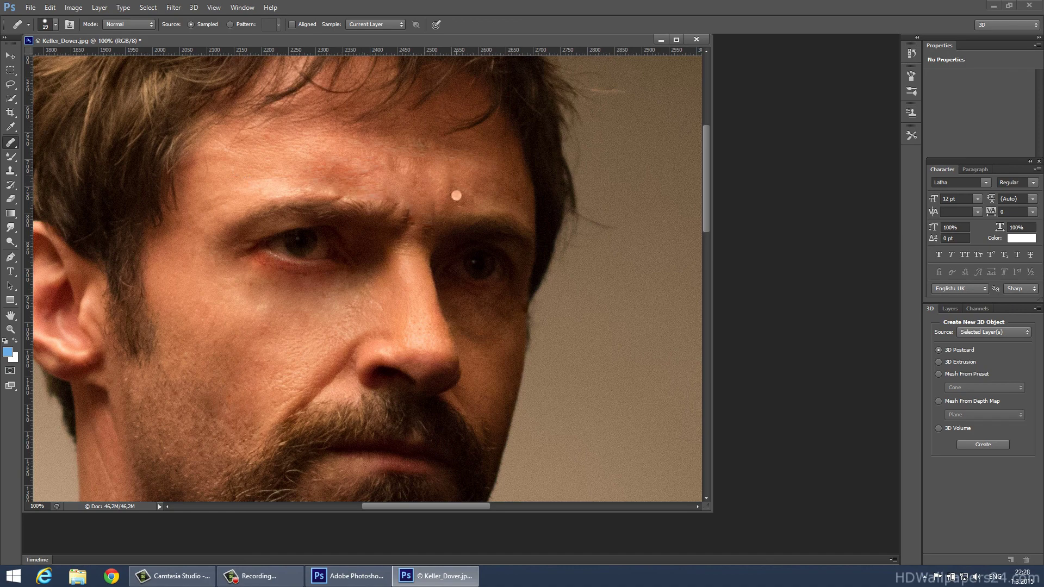
Resample skin beside the inner shaded eyebrow and heal the leftover frown lines and the forehead creases above them.
left_click(442, 213, "alt")
left_click(414, 203)
mouse_move(419, 211)
left_mouse_down()
mouse_move(431, 246)
mouse_move(414, 244)
mouse_move(440, 263)
mouse_move(423, 240)
mouse_move(428, 185)
left_mouse_up()
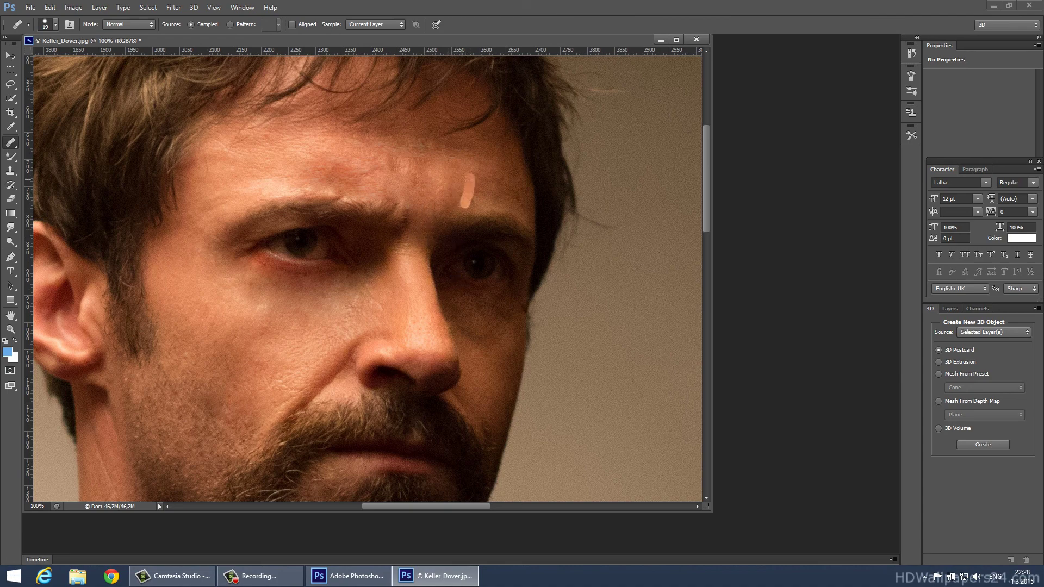
left_click_drag(481, 188, 477, 143)
left_click_drag(411, 198, 384, 160)
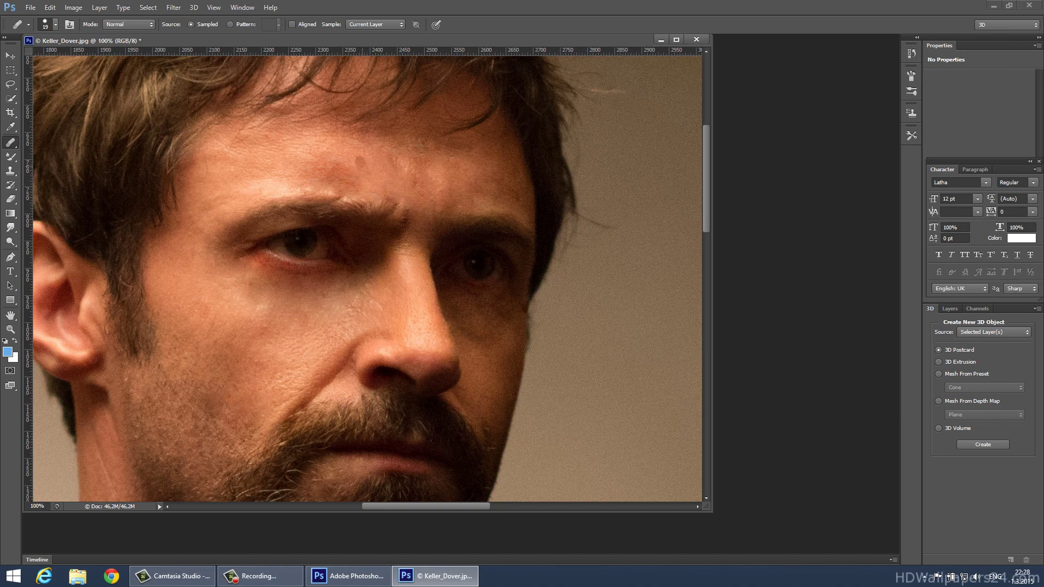
Heal the uneven patches along the inner ends of both eyebrows.
left_click(352, 189)
left_click(427, 199)
left_click_drag(427, 209, 369, 205)
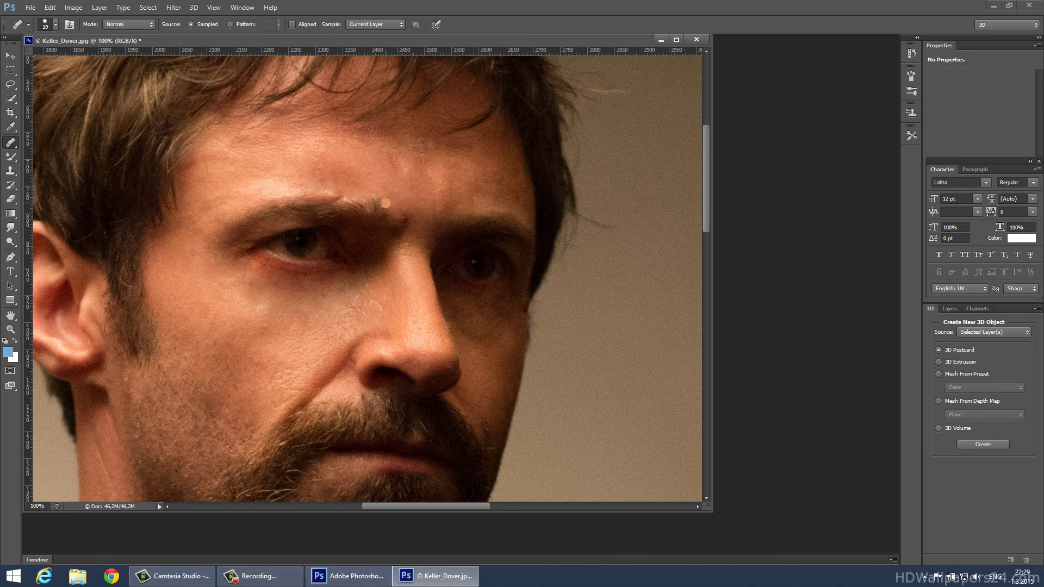
left_click_drag(434, 219, 462, 205)
Retouch the crease beside the nostril and spots around the mouth with the Healing Brush.
mouse_move(349, 350)
left_mouse_down()
mouse_move(294, 406)
mouse_move(323, 370)
mouse_move(348, 371)
mouse_move(350, 343)
mouse_move(345, 375)
mouse_move(338, 354)
mouse_move(349, 334)
left_mouse_up()
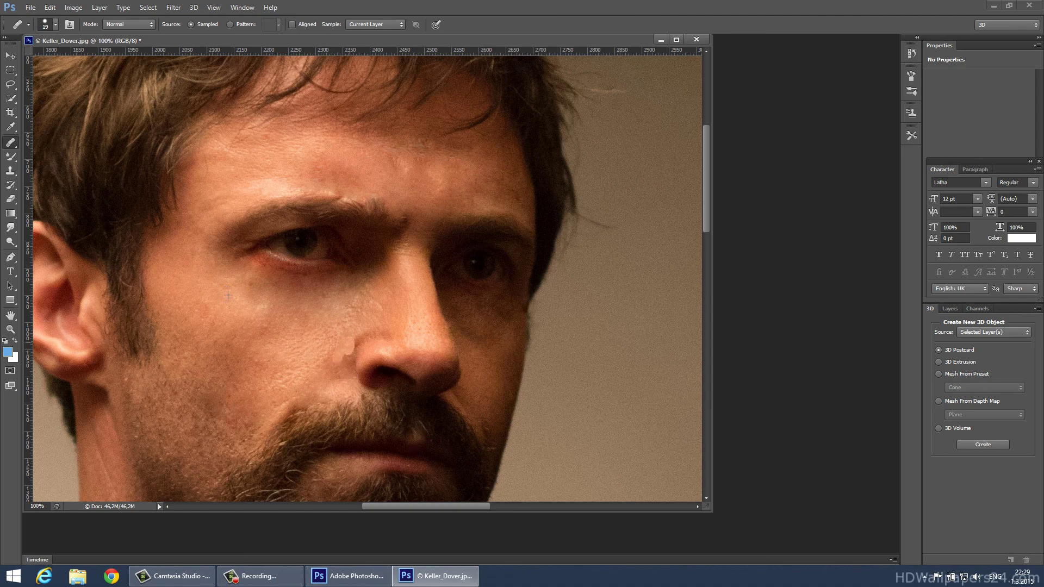
left_click(356, 439)
left_click(359, 475)
left_click(343, 426)
scroll(343, 426, "down", 3)
left_click(294, 373)
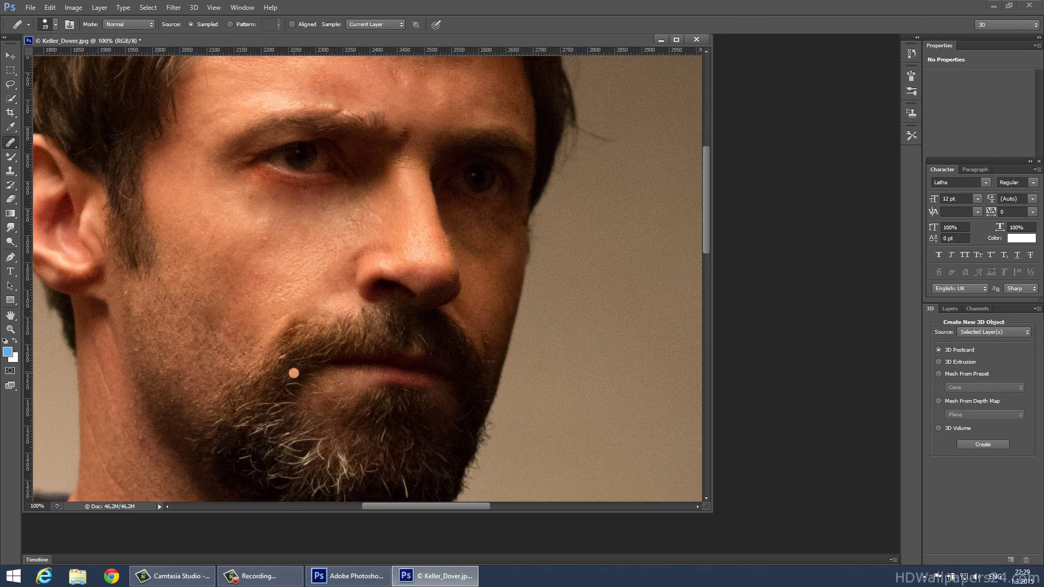
Heal the marks on the bridge of the nose just below the eyebrows.
scroll(293, 373, "up", 8)
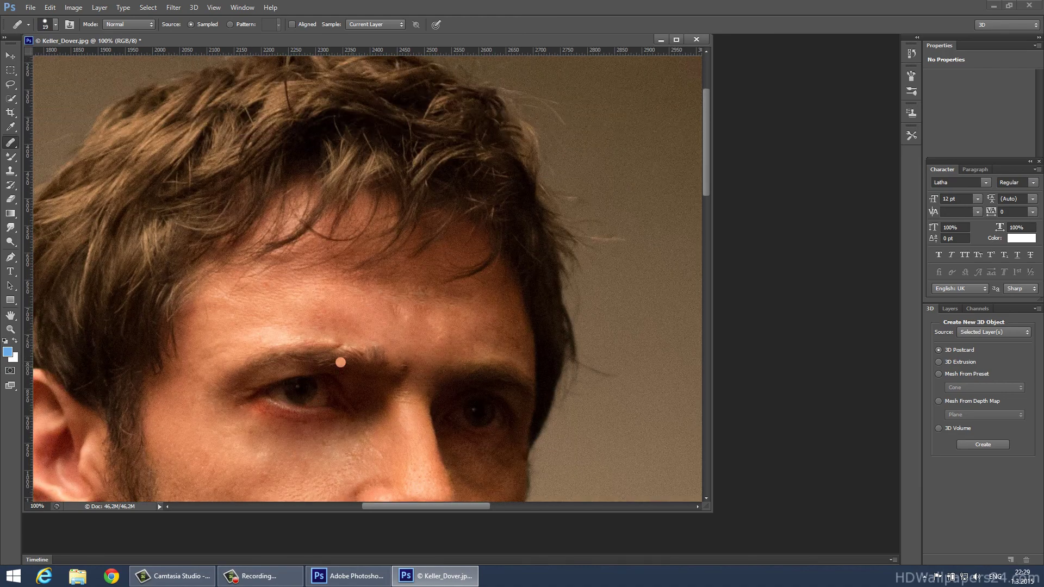
scroll(341, 362, "down", 6)
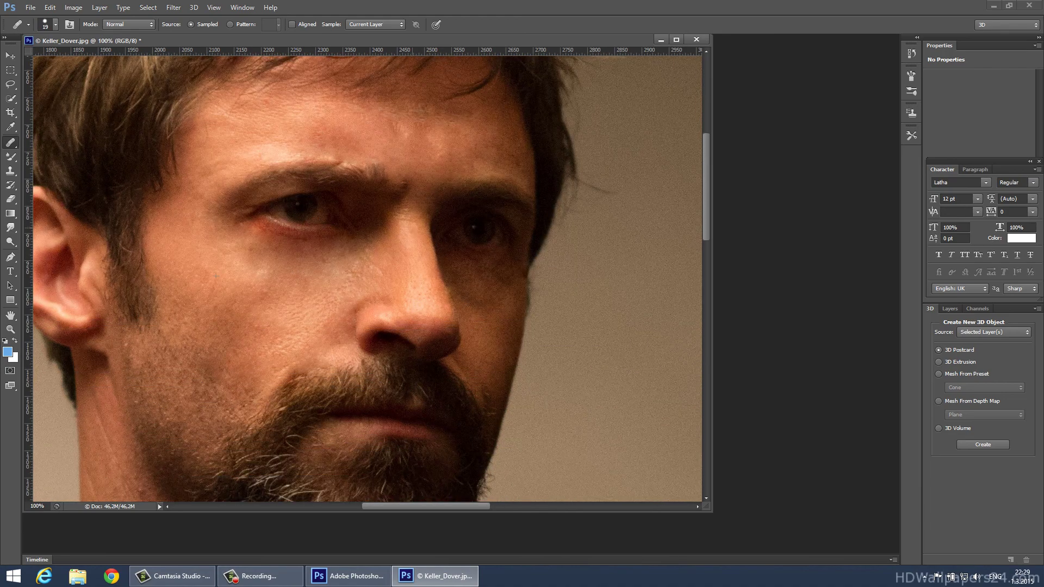
left_click(405, 215)
left_click(403, 218)
left_click(420, 215)
left_click(430, 224)
left_click(427, 211)
left_click(403, 216)
left_click(411, 203)
left_click(419, 205)
Dab the Healing Brush below the nose and on the shaded side of the beard.
left_click(443, 354)
scroll(450, 337, "down", 3)
left_click(455, 361)
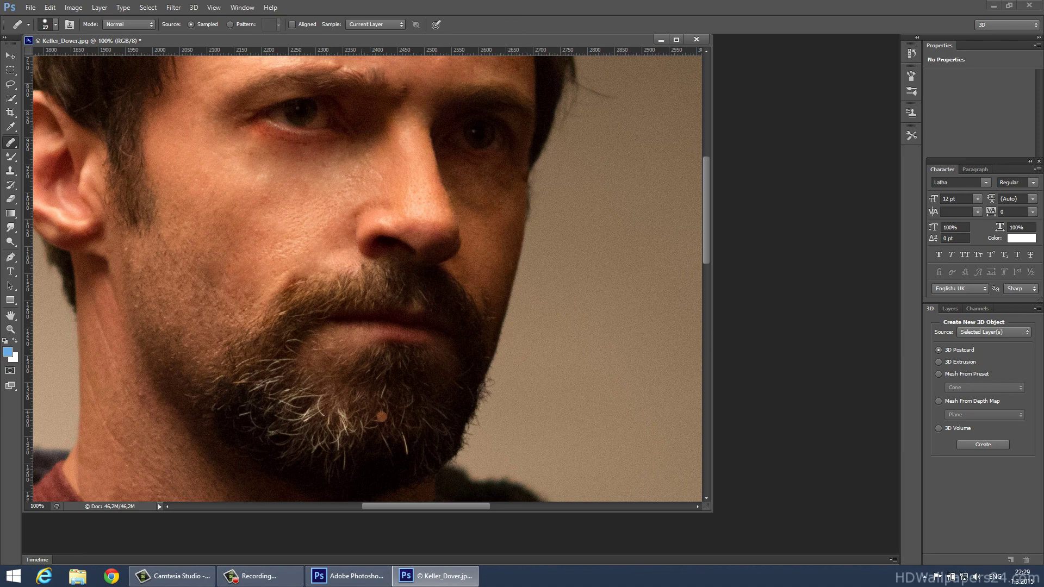
Heal the long diagonal crease on the side of the neck and the skin along the neck's outer edge below the ear.
scroll(214, 436, "down", 2)
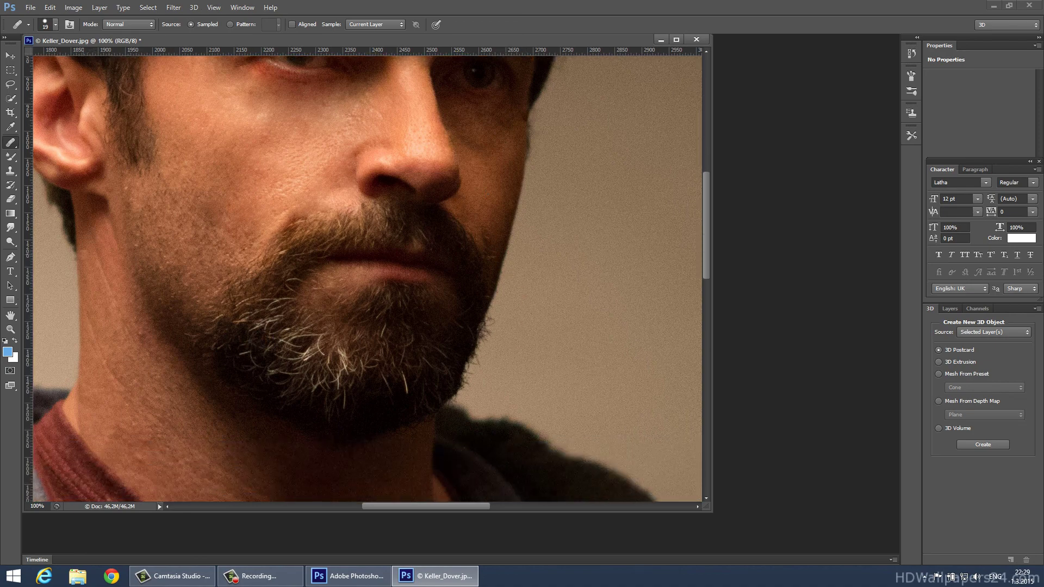
left_click_drag(80, 216, 94, 249)
left_click_drag(151, 414, 84, 327)
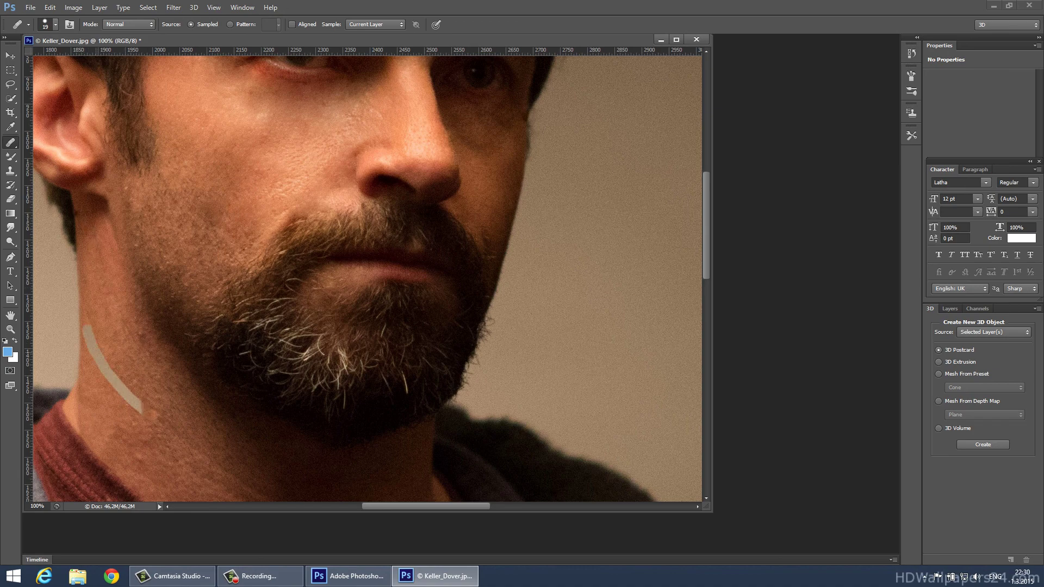
left_click_drag(122, 386, 90, 318)
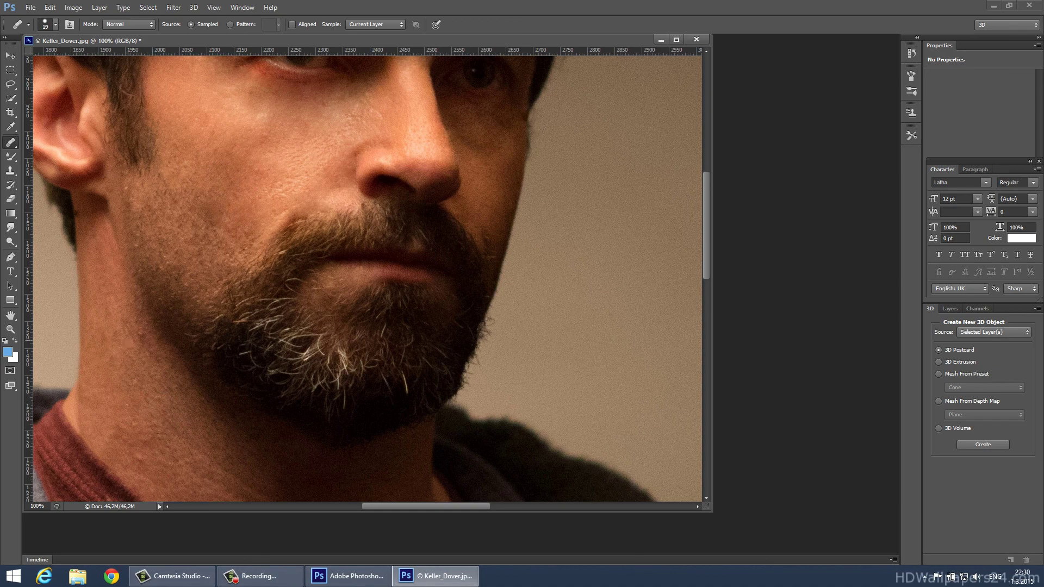
Smooth the remaining faint lines and marks between the ear and the collar on the neck with the Healing Brush.
left_click(111, 282)
left_click(166, 392)
left_click_drag(111, 304, 175, 404)
key("super")
key("super")
left_click(80, 216)
Heal the remaining spots and fine lines across the forehead above both eyebrows.
scroll(156, 358, "up", 5)
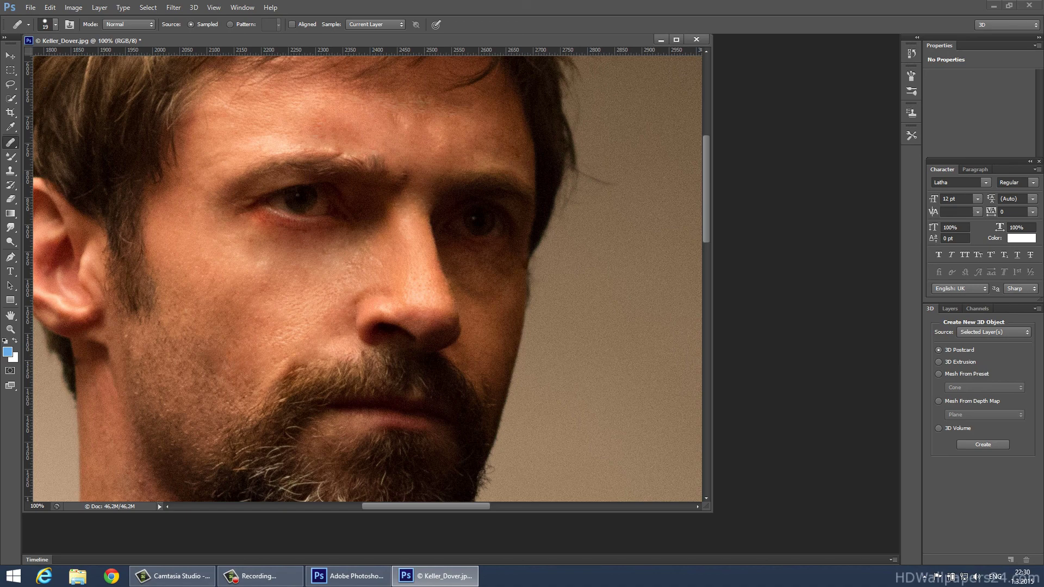
scroll(477, 380, "down", 1)
scroll(357, 384, "up", 5)
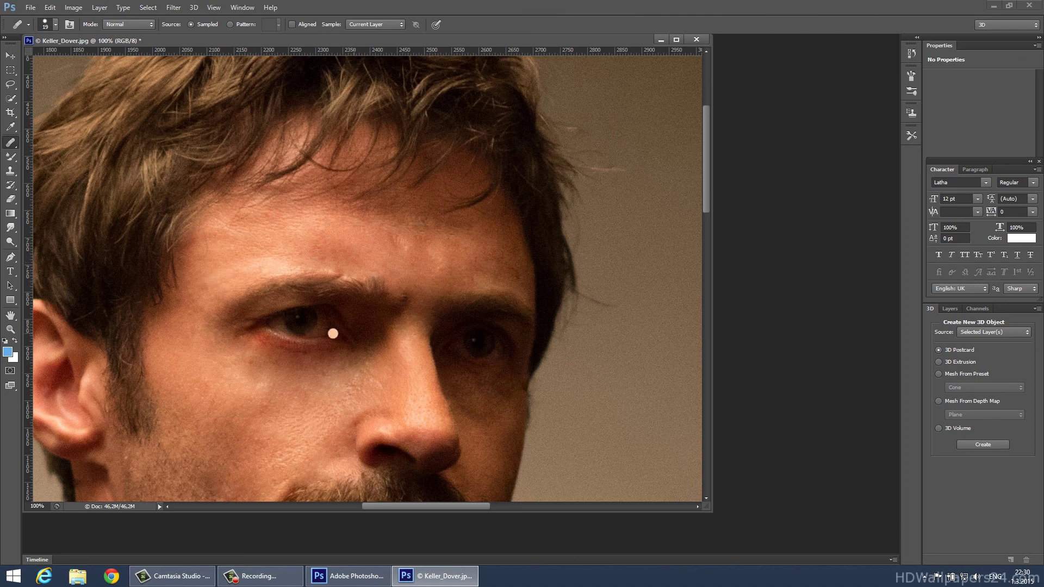
scroll(391, 302, "up", 3)
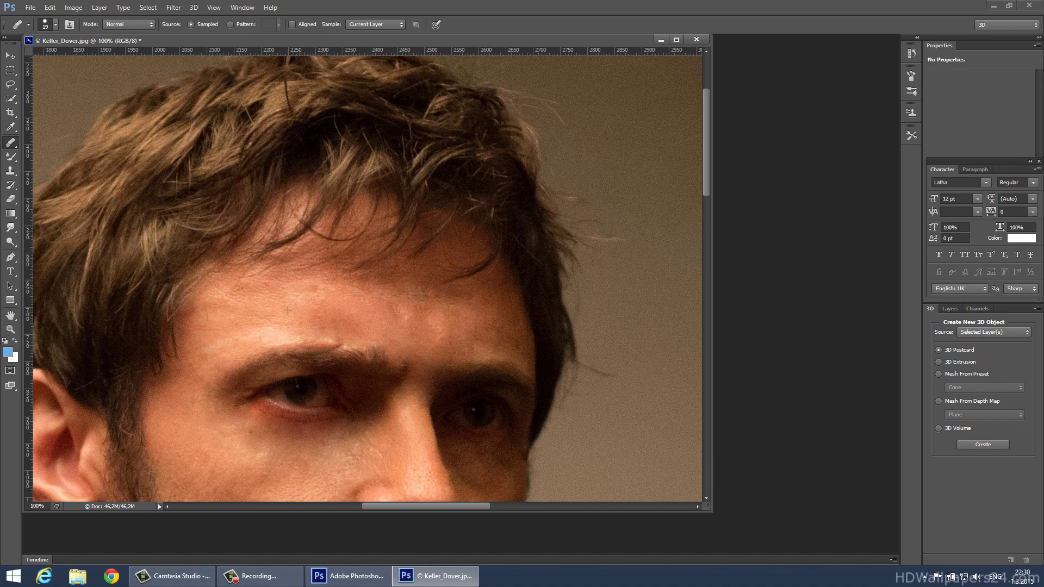
left_click(304, 297)
left_click_drag(346, 292, 431, 292)
left_click_drag(354, 290, 391, 298)
left_click_drag(482, 301, 462, 300)
left_click(414, 301)
Dab the Healing Brush on the outer edge of the shaded cheek and check the retouch on the whole portrait.
scroll(536, 303, "down", 3)
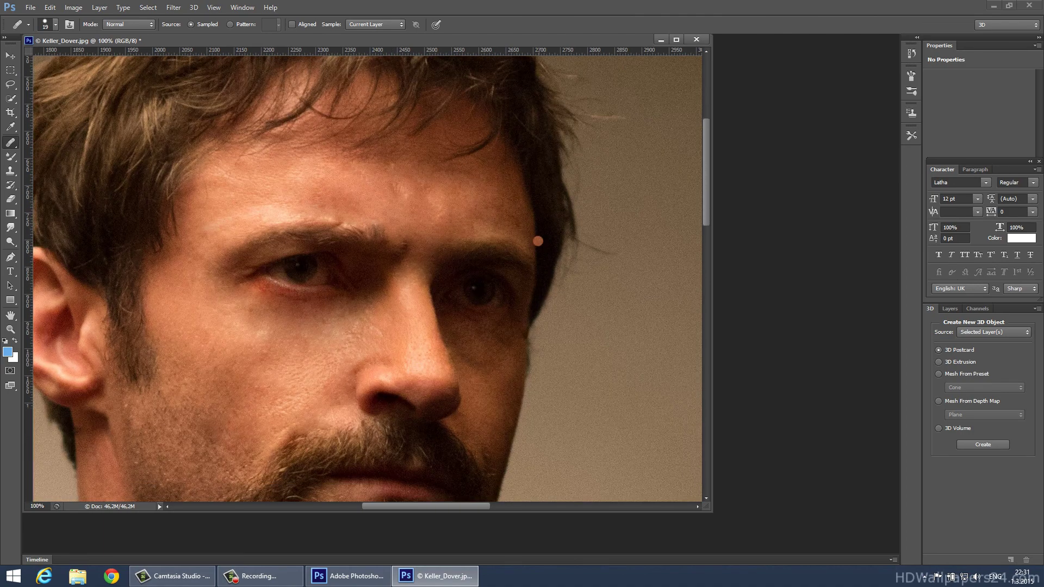
scroll(537, 296, "down", 2)
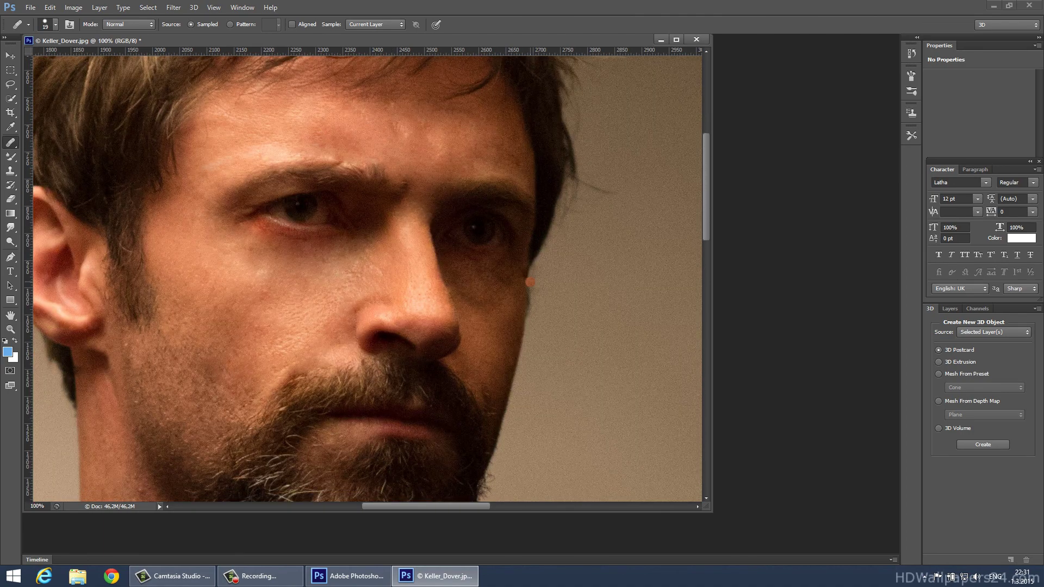
left_click(530, 282)
key("ctrl+minus")
key("ctrl+minus")
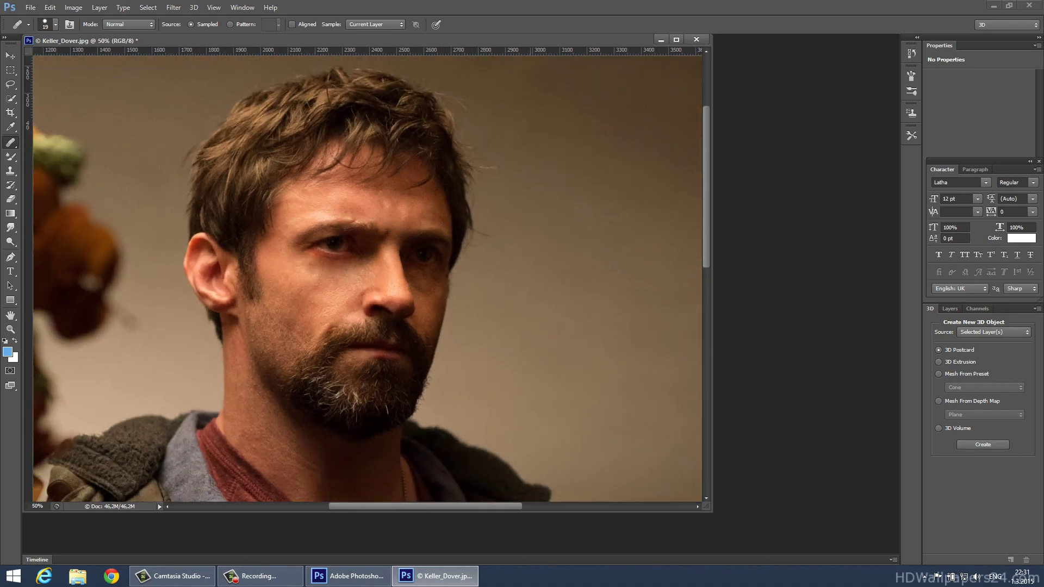
key("ctrl+minus")
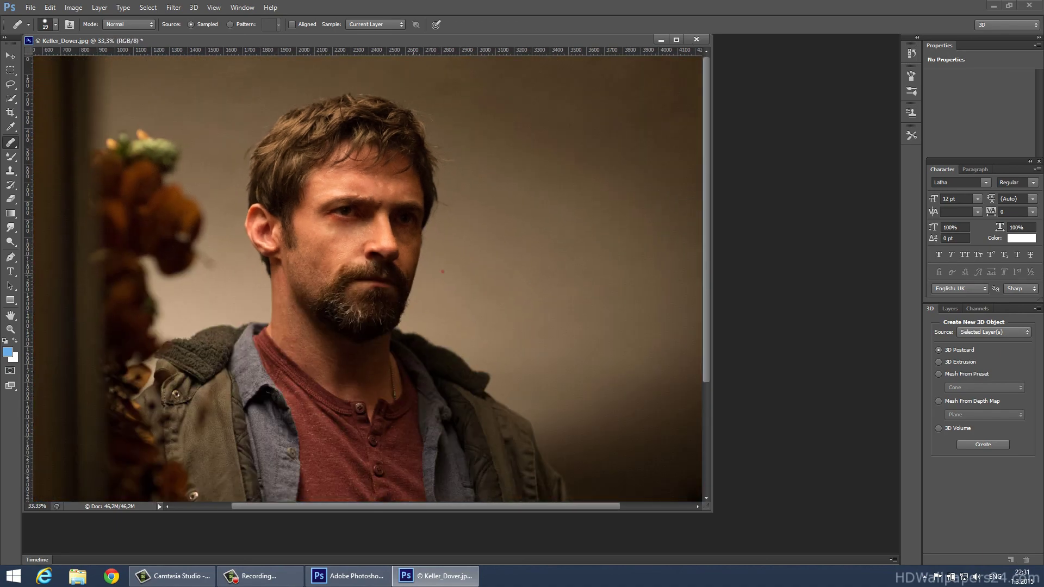
left_click(30, 7)
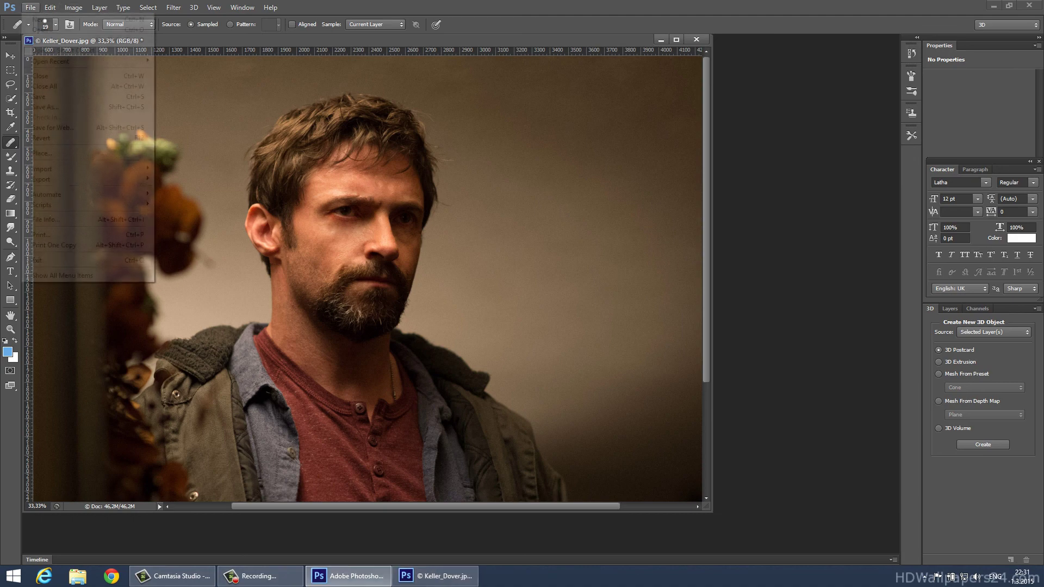
left_click(29, 7)
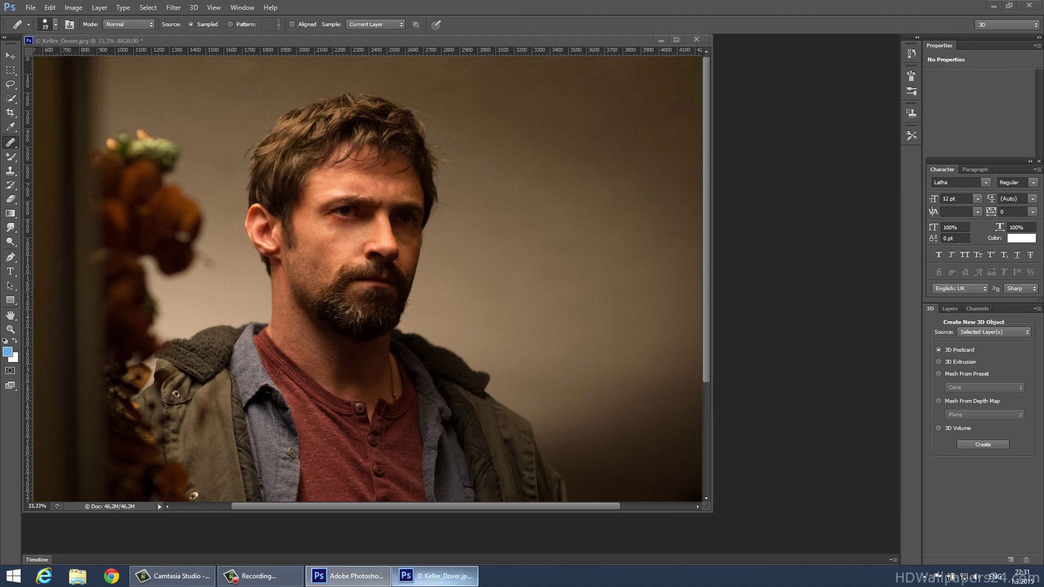
left_click(435, 577)
left_click(434, 576)
left_click(434, 576)
left_click(435, 576)
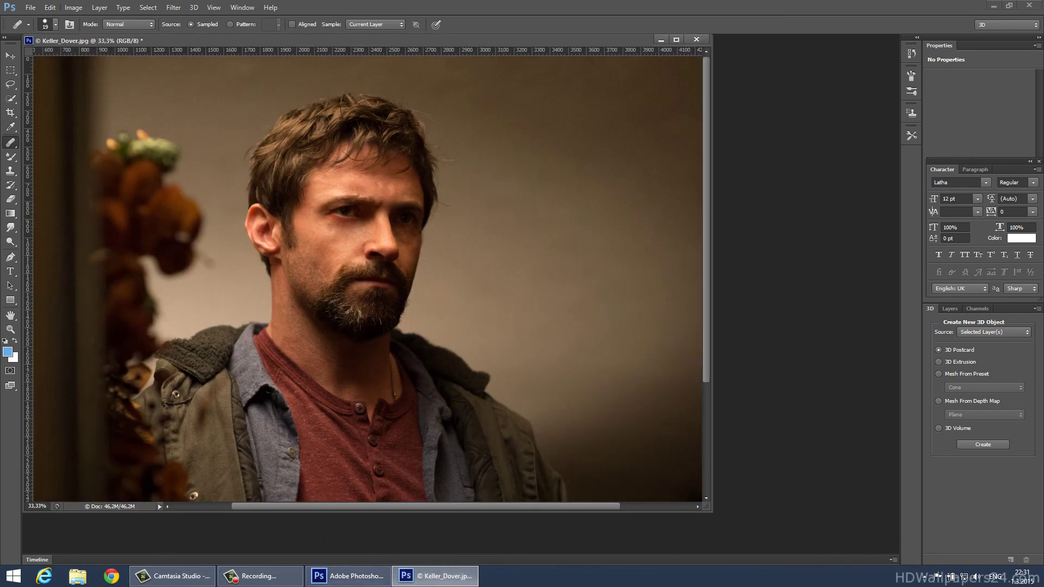
Open the original Keller_Dover picture from the desktop in Windows Photo Viewer and restore its window to a smaller size.
left_click(994, 5)
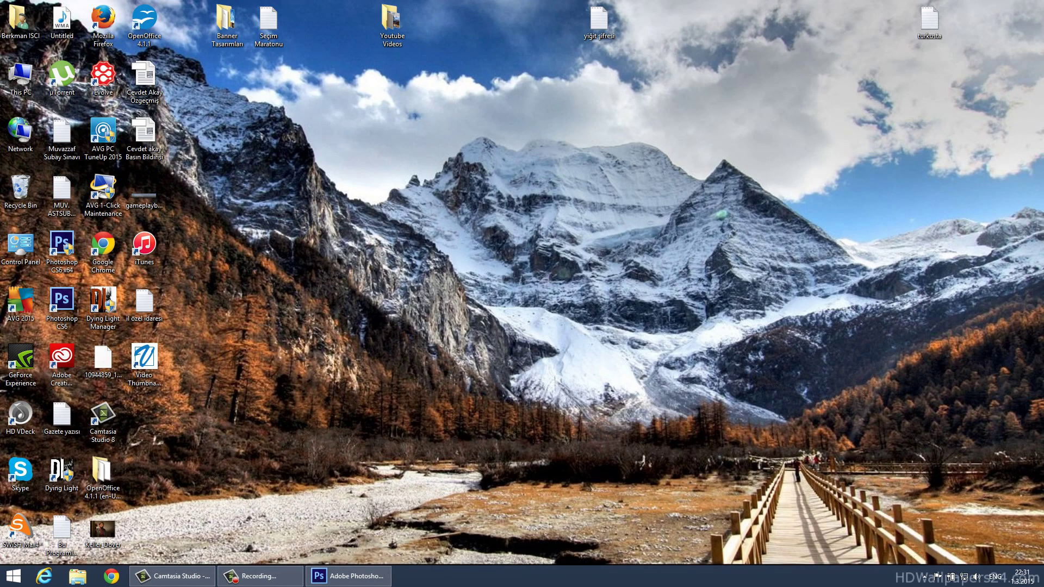
double_click(102, 528)
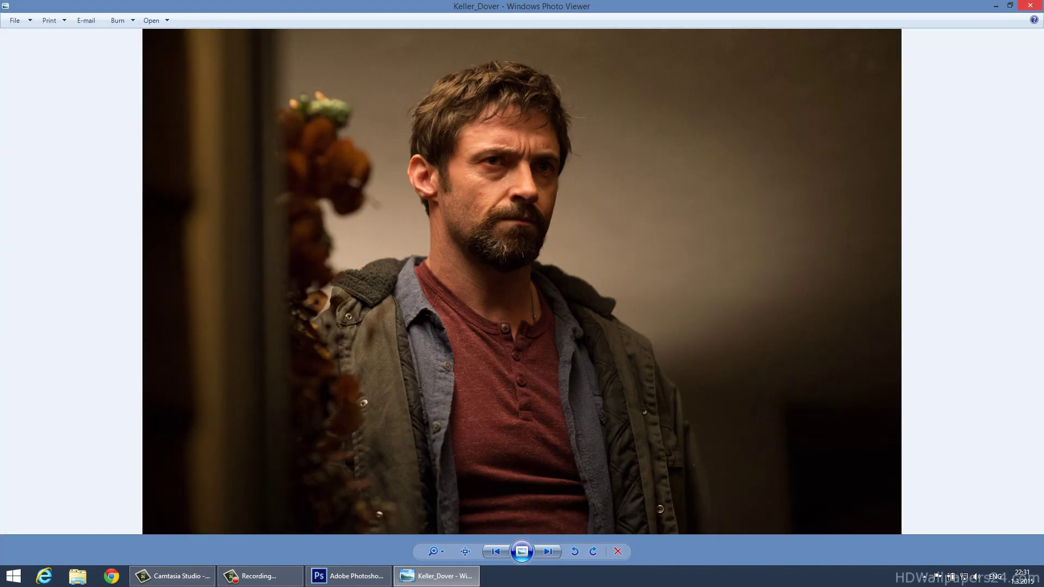
left_click(1010, 5)
left_click(447, 576)
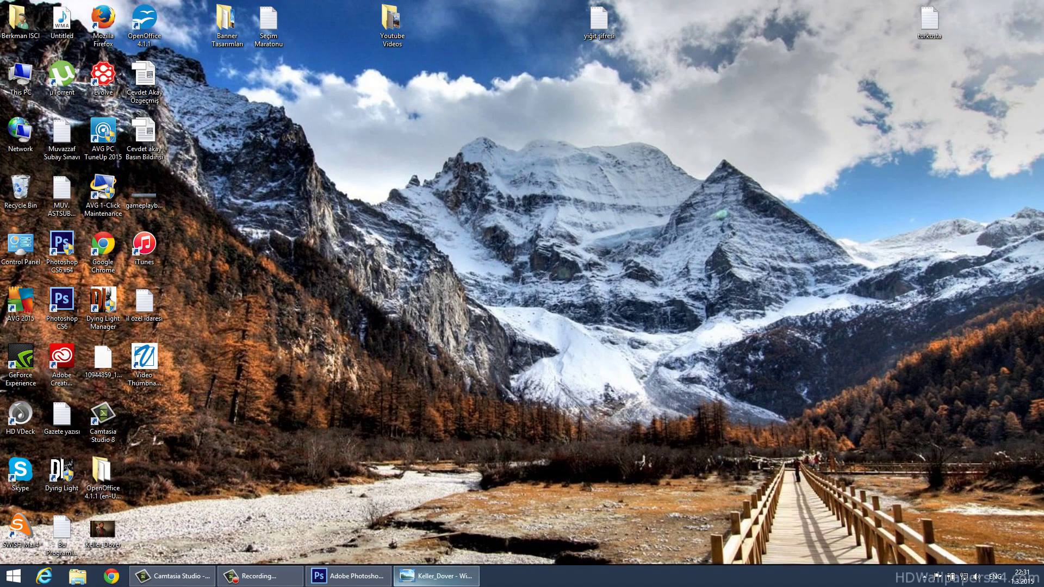
Return to Photoshop and place the original picture's viewer window beside the retouched portrait to compare them.
left_click(360, 576)
left_click(499, 577)
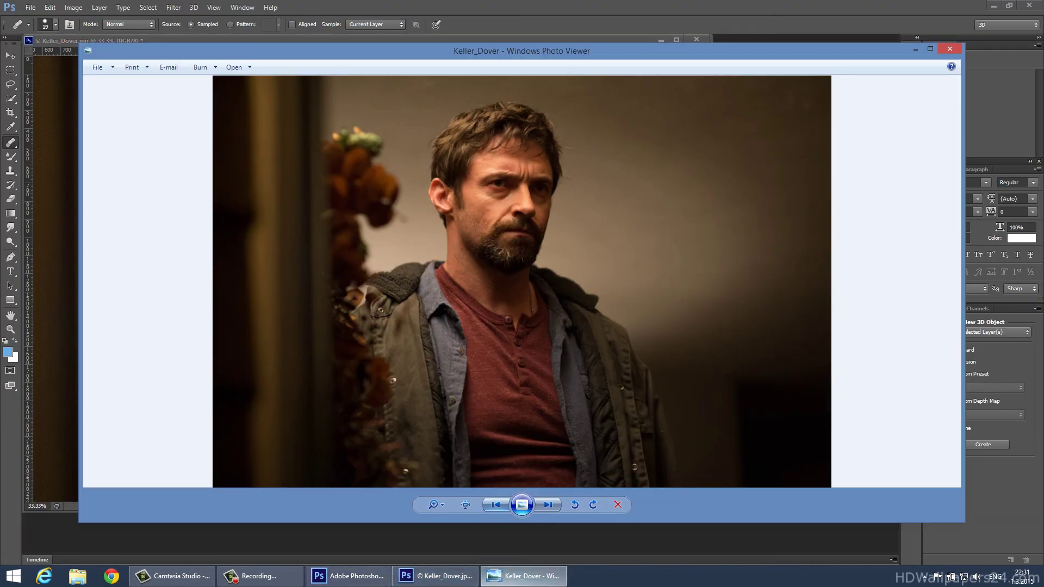
left_click_drag(522, 51, 883, 47)
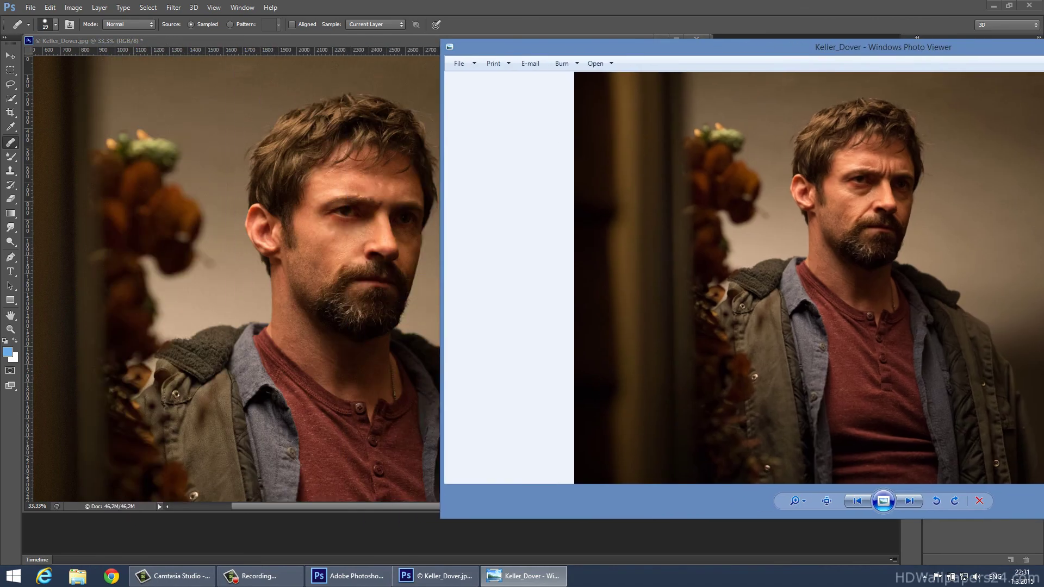
mouse_move(543, 47)
left_mouse_down()
mouse_move(813, 61)
mouse_move(591, 65)
mouse_move(537, 80)
mouse_move(540, 62)
mouse_move(556, 57)
left_mouse_up()
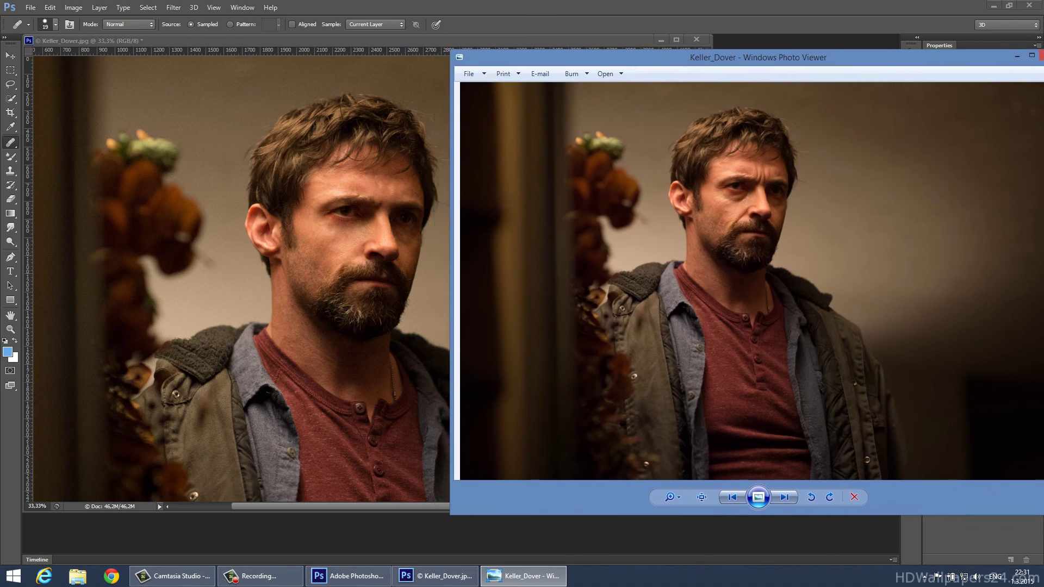